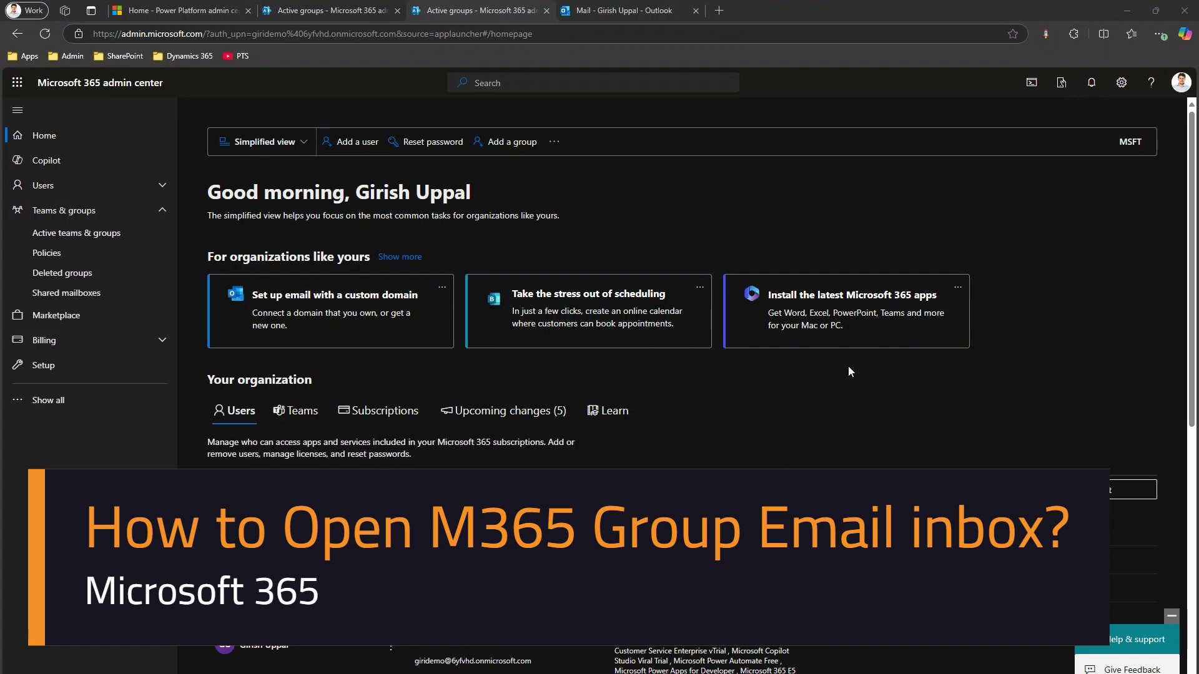
Step: Switch to the Outlook mailbox, dismiss the account card, and show the empty Drafts folder
click(589, 11)
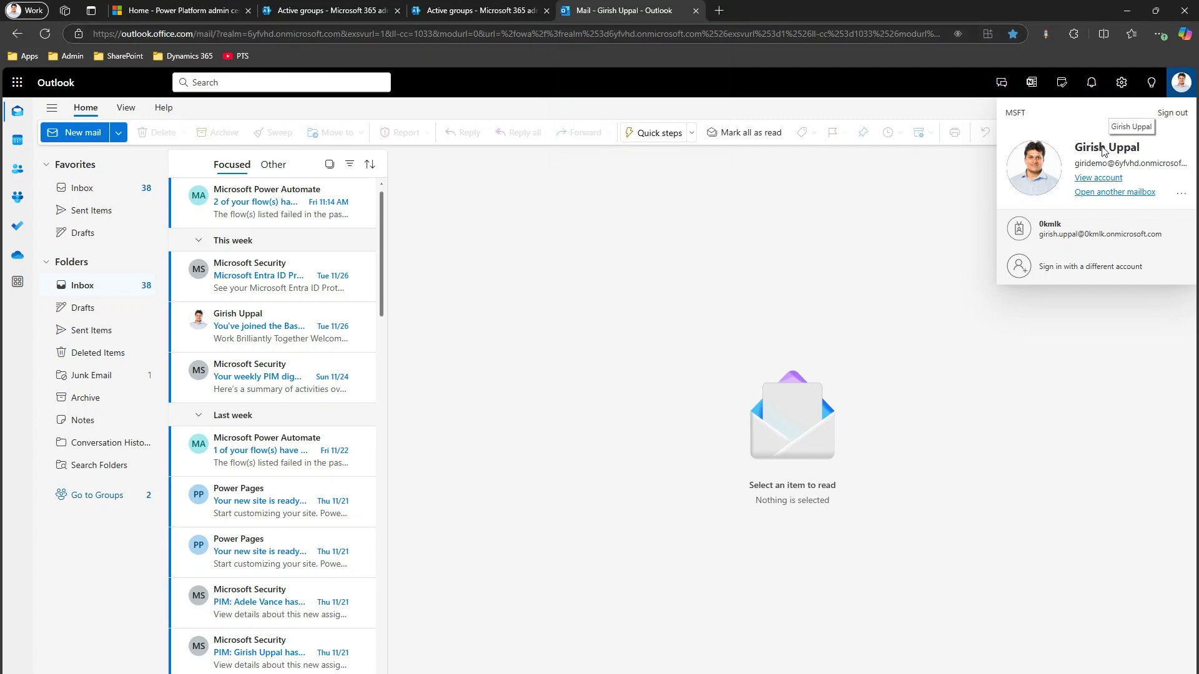
click(103, 285)
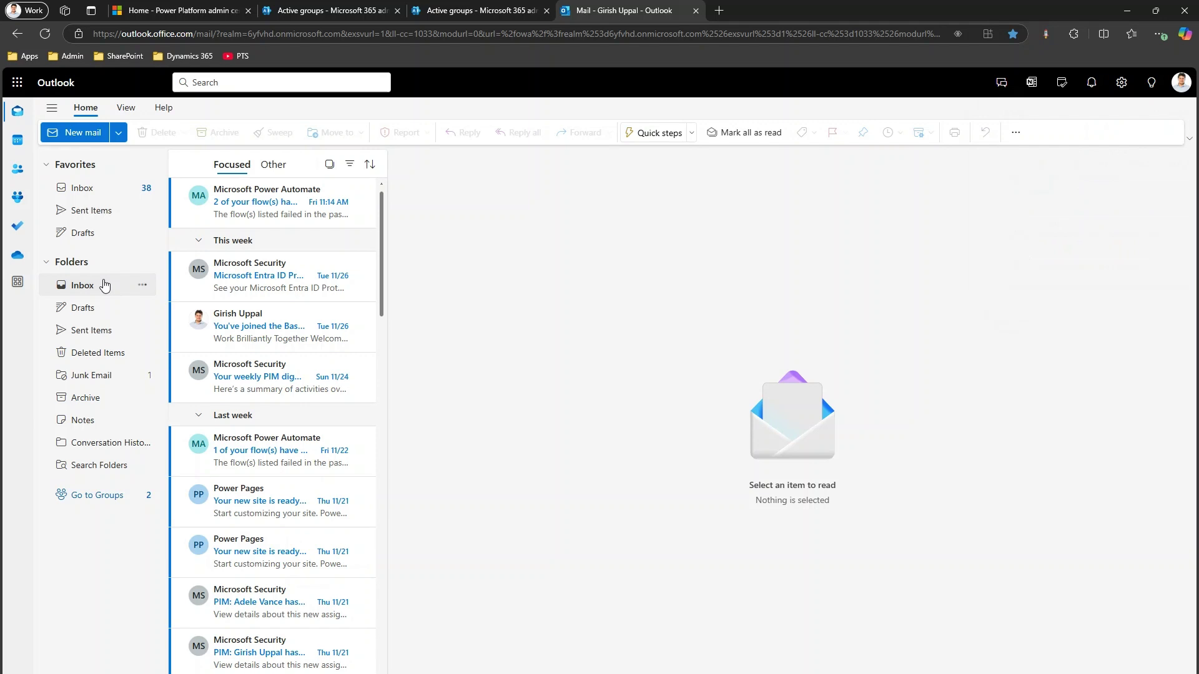
click(103, 308)
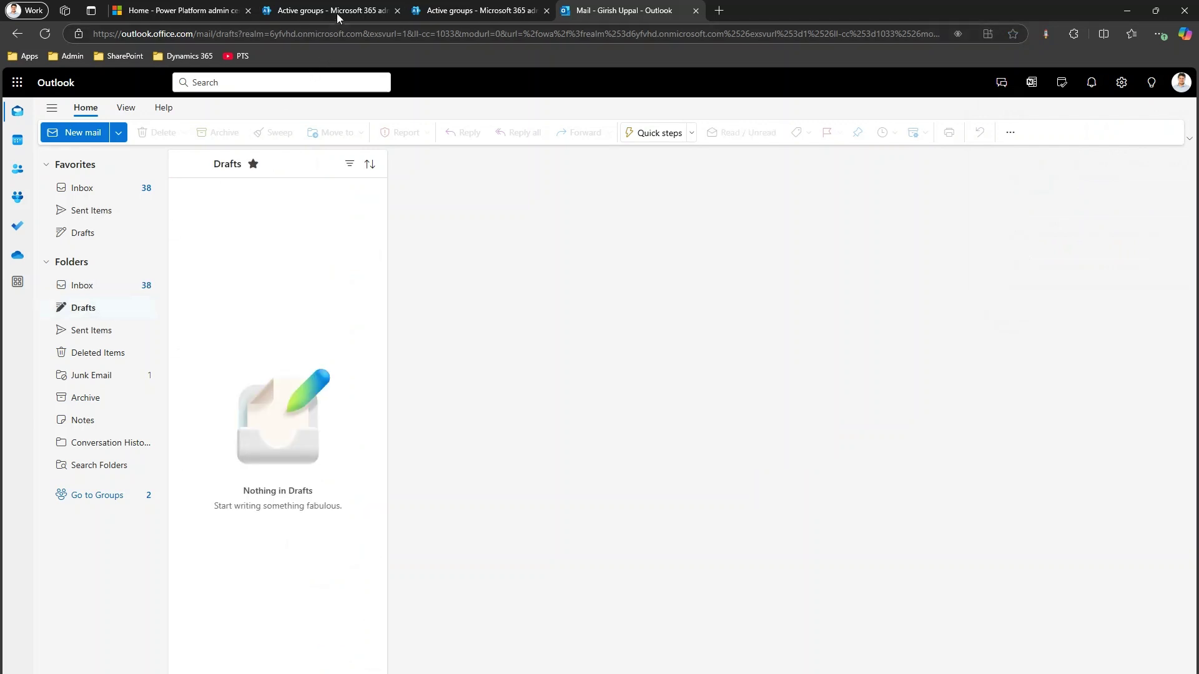
Step: In the admin center, start adding a Microsoft 365 group from Active teams & groups
click(459, 12)
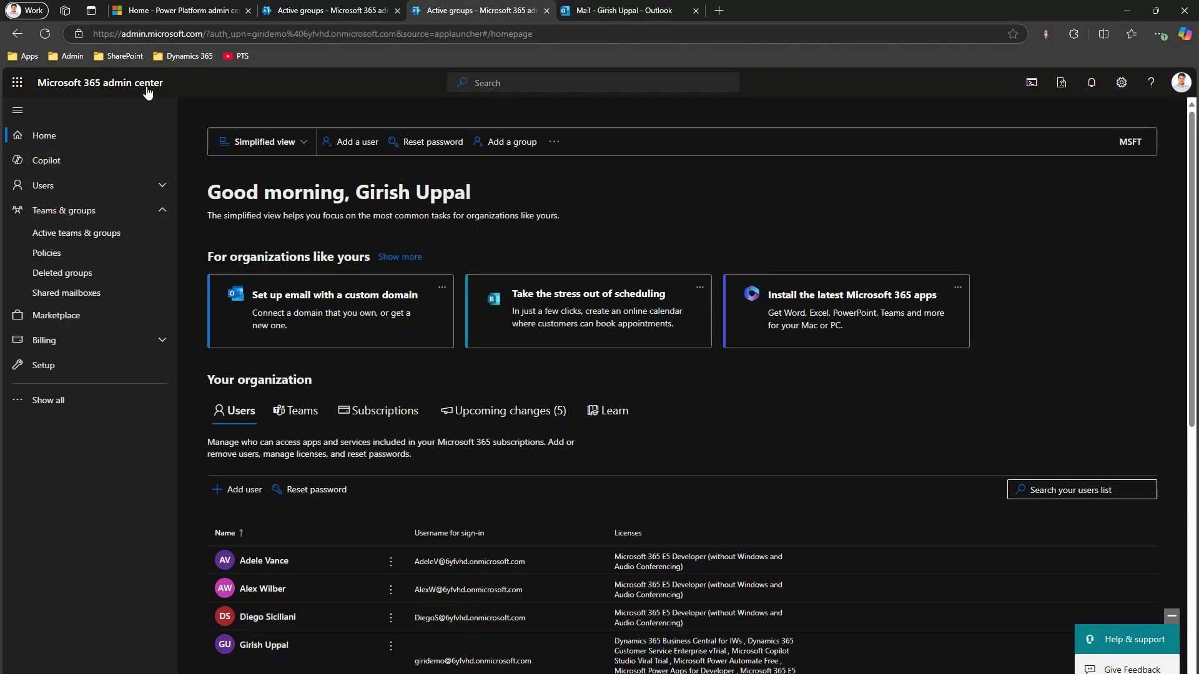
click(84, 234)
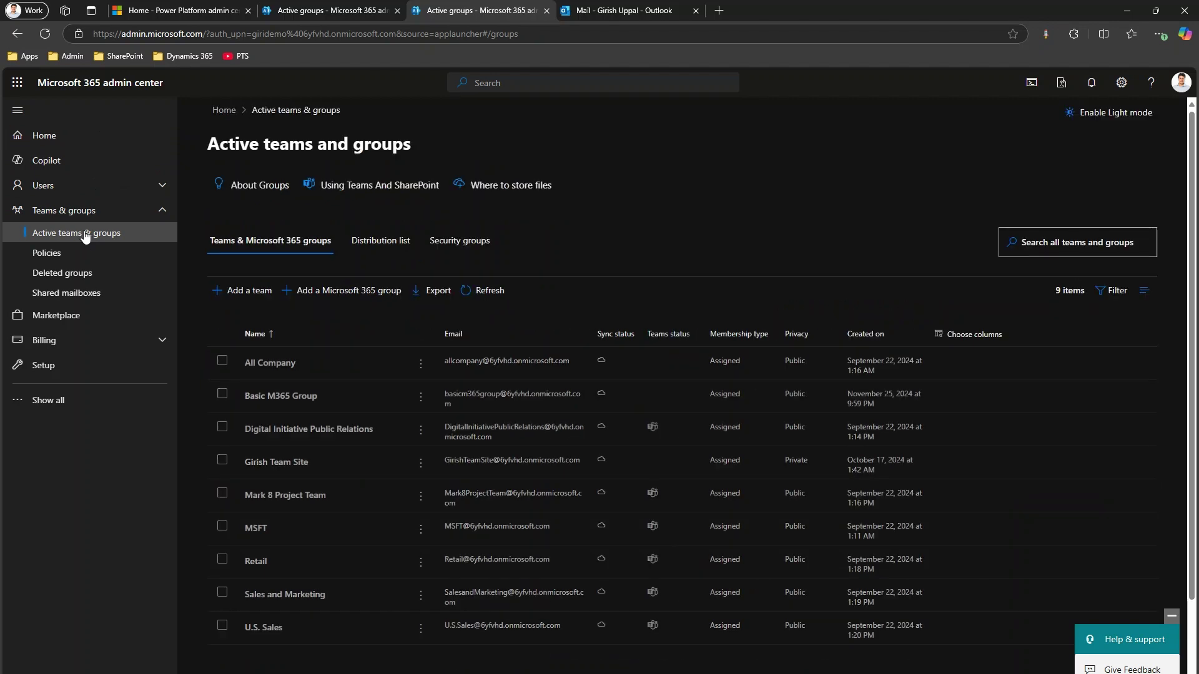
click(311, 293)
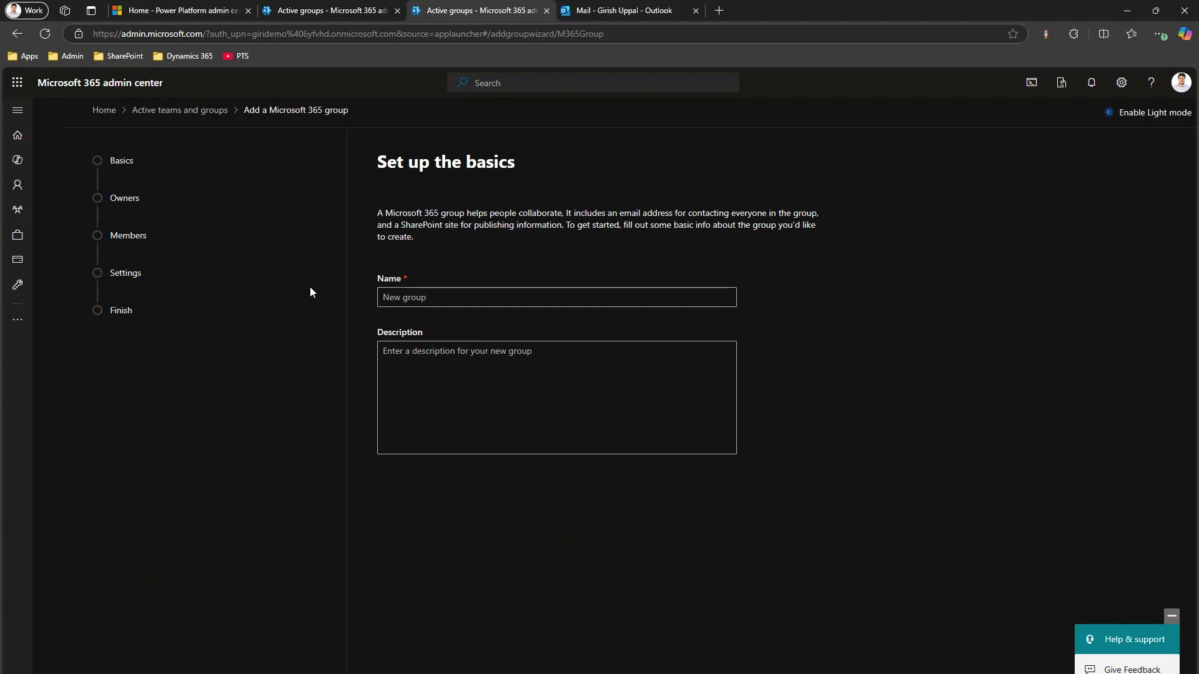
Step: Name the group 'Marvel Group M365', reuse that name as its description, and continue
click(409, 292)
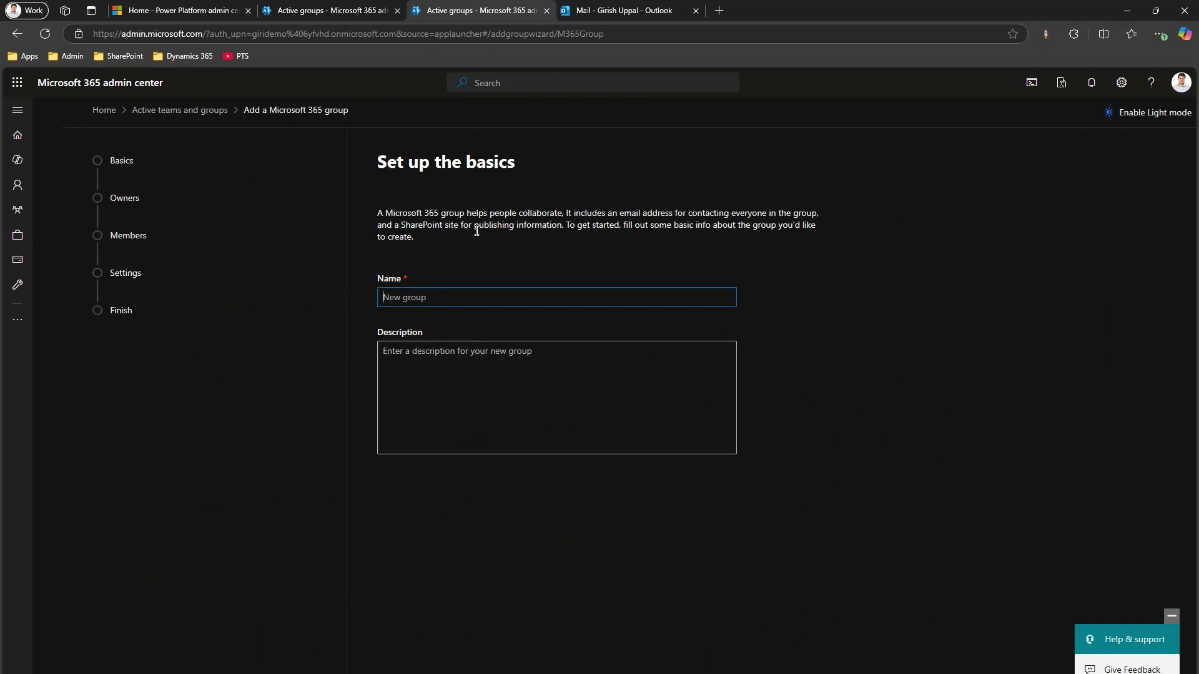
text(Marvel Group M365)
key(ctrl+a)
key(ctrl+c)
click(457, 380)
key(ctrl+v)
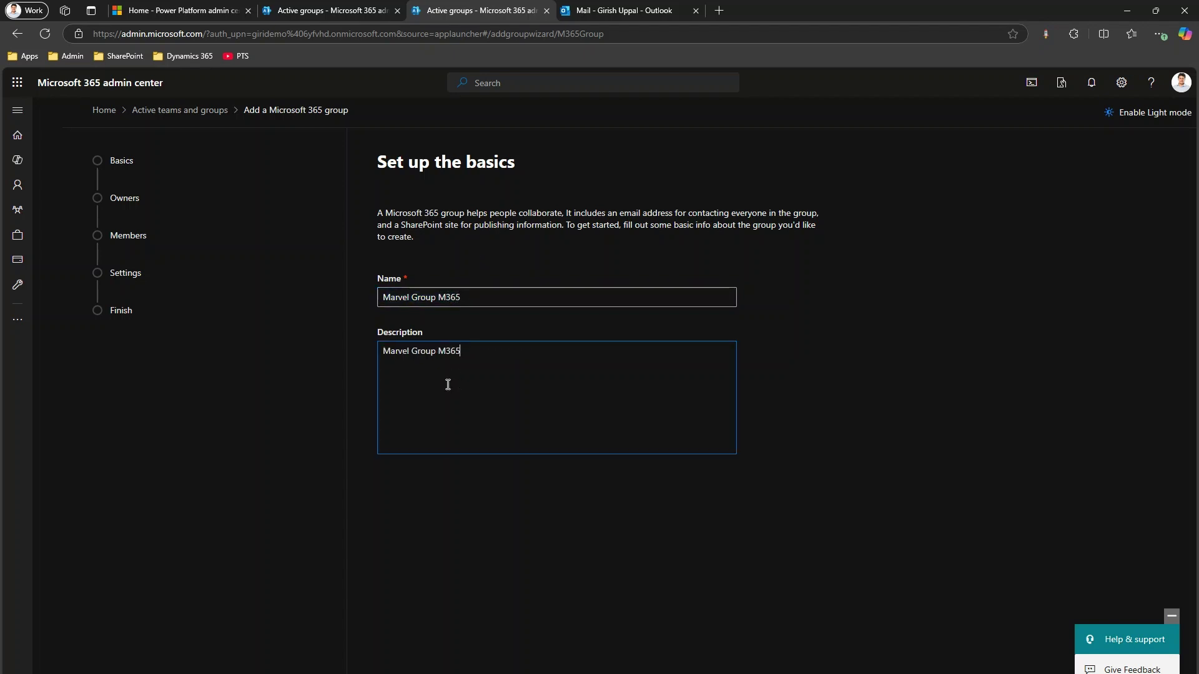
key(Return)
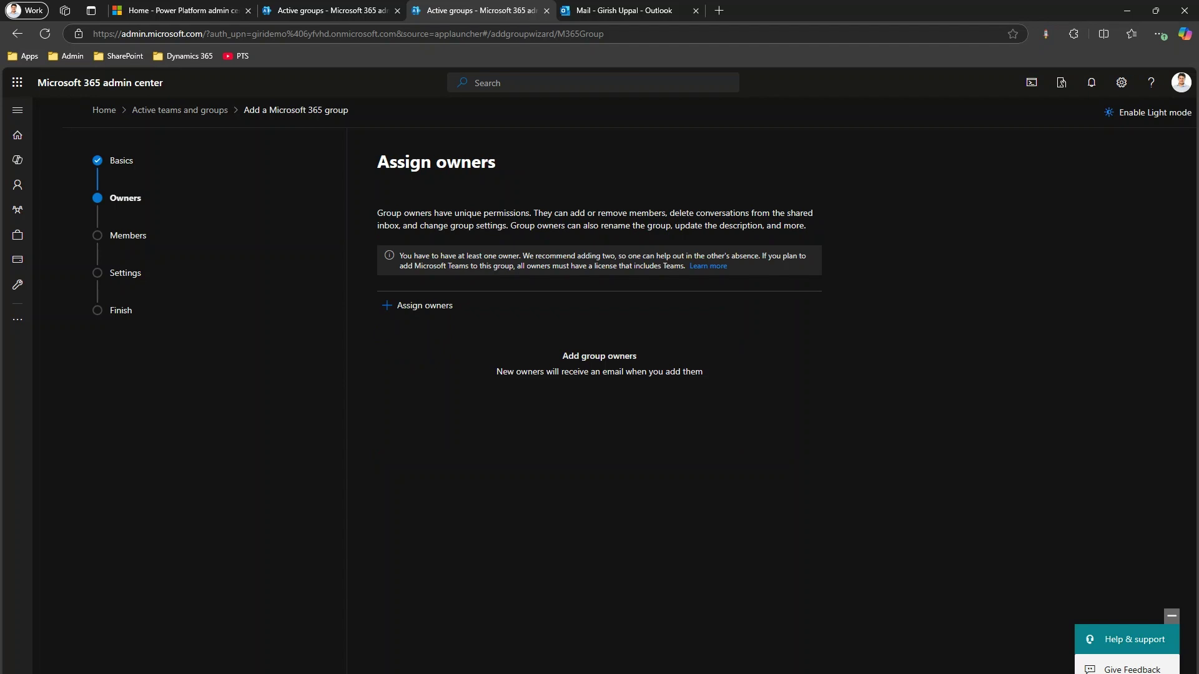
Step: Assign the signed-in admin as the group's owner
click(436, 307)
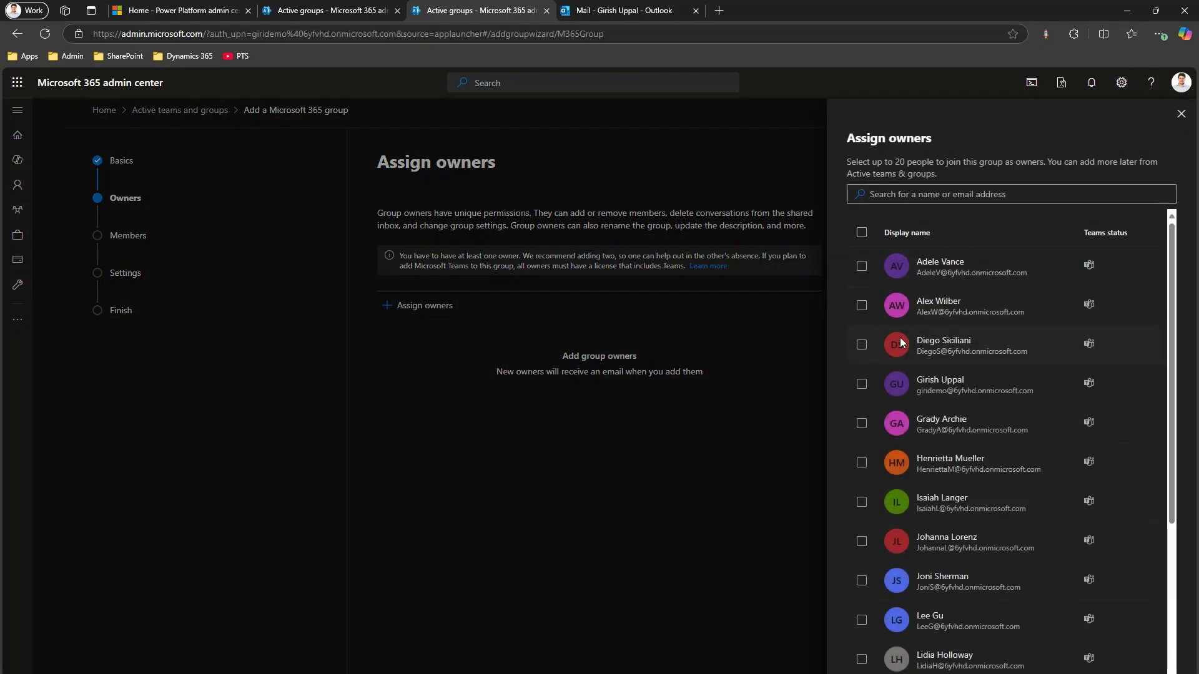
click(862, 384)
key(Return)
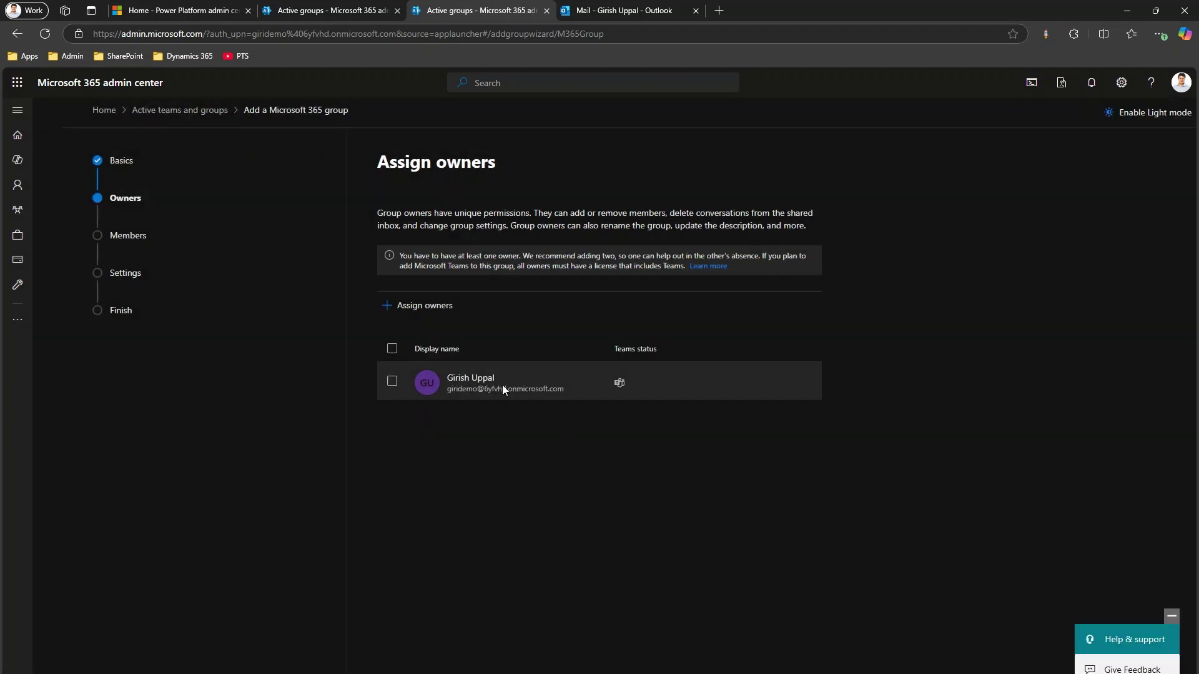
key(Return)
Step: Add three users as group members and move on to the settings step
click(430, 272)
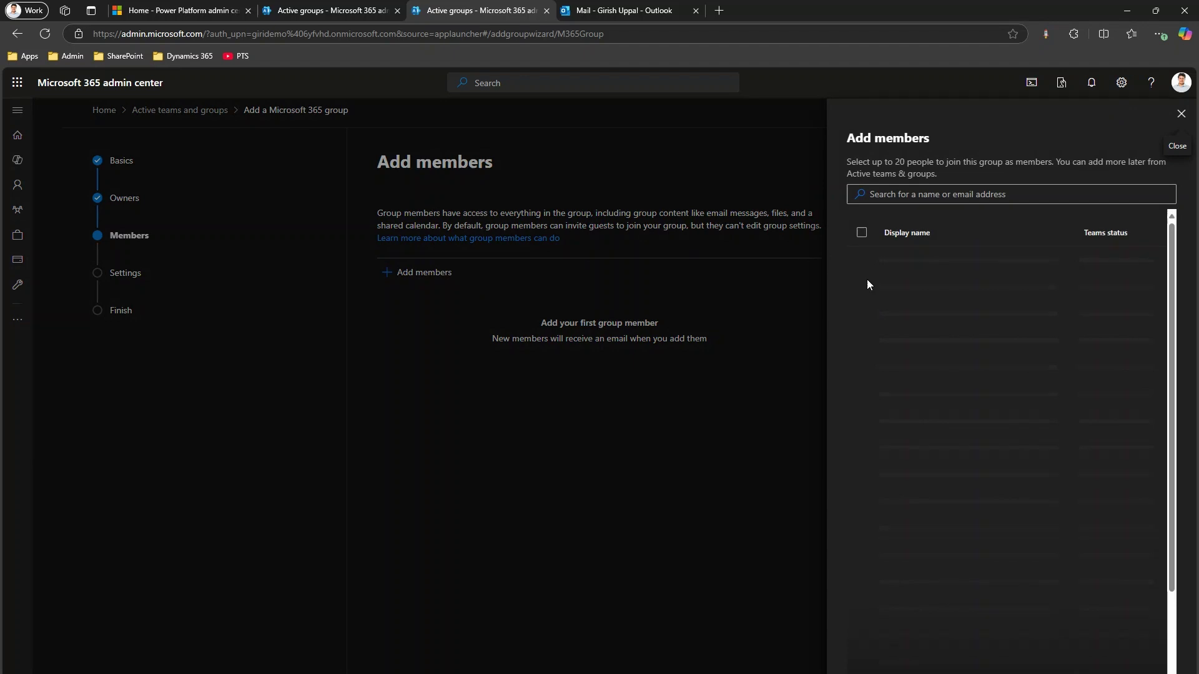
click(863, 266)
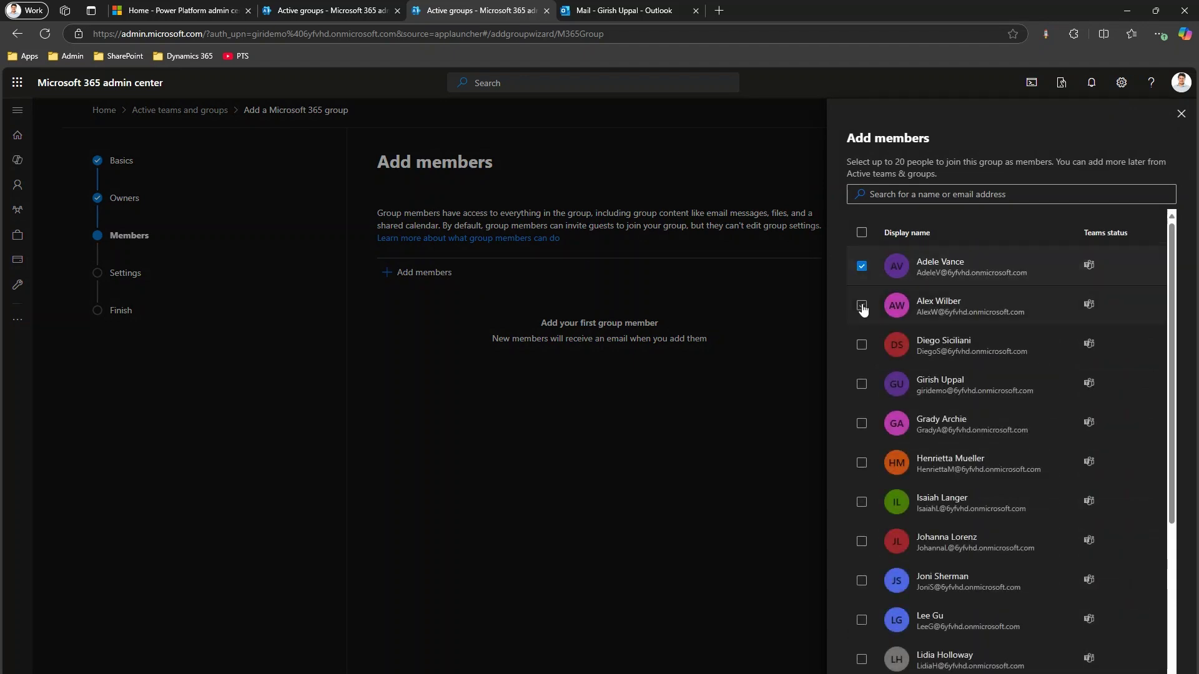
click(861, 306)
click(861, 345)
key(Return)
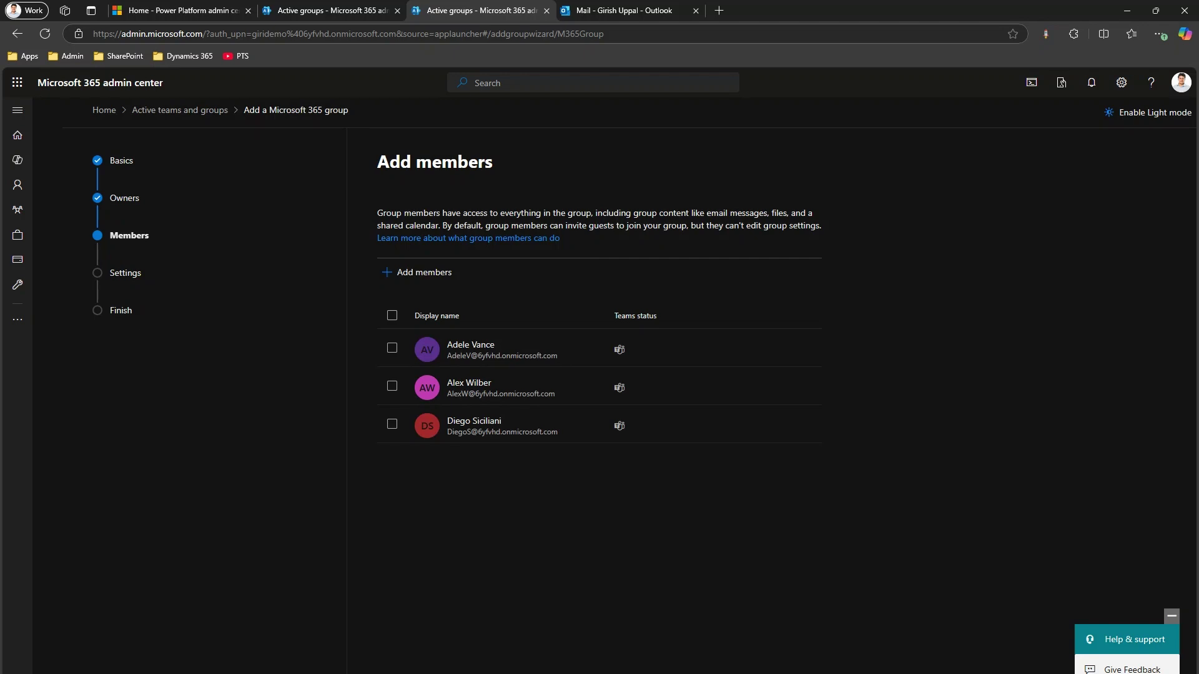
key(Return)
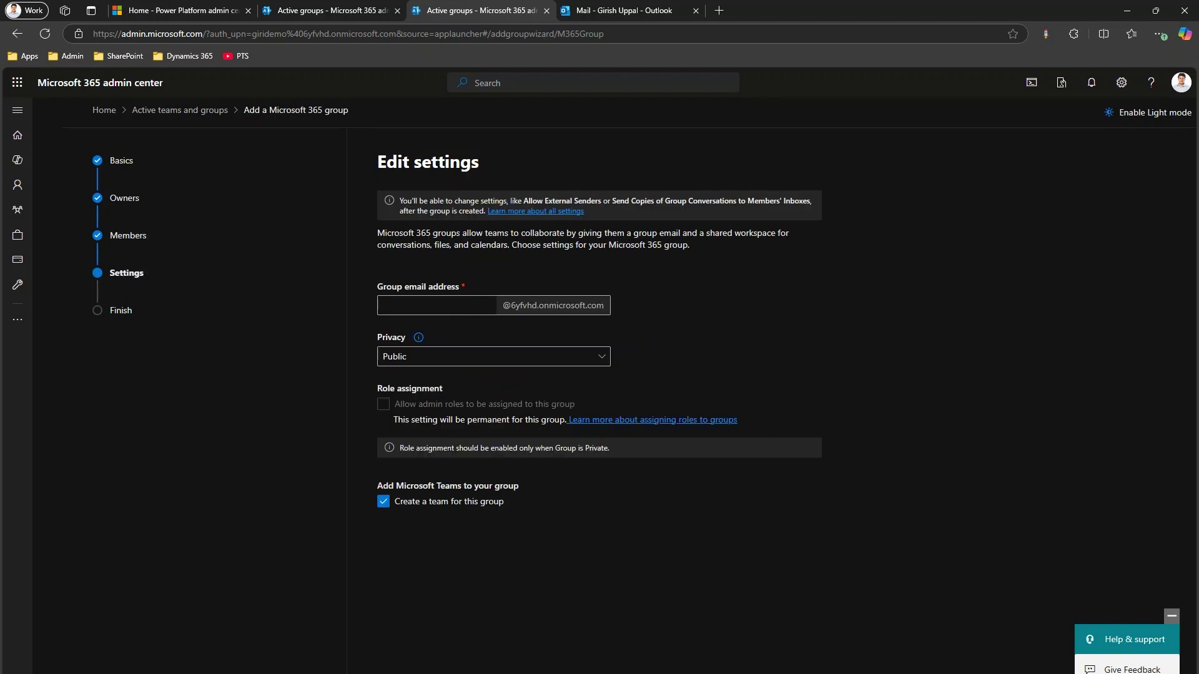
Step: Set the group email to 'marvel', keep privacy Public, and turn off creating a Teams team
click(428, 304)
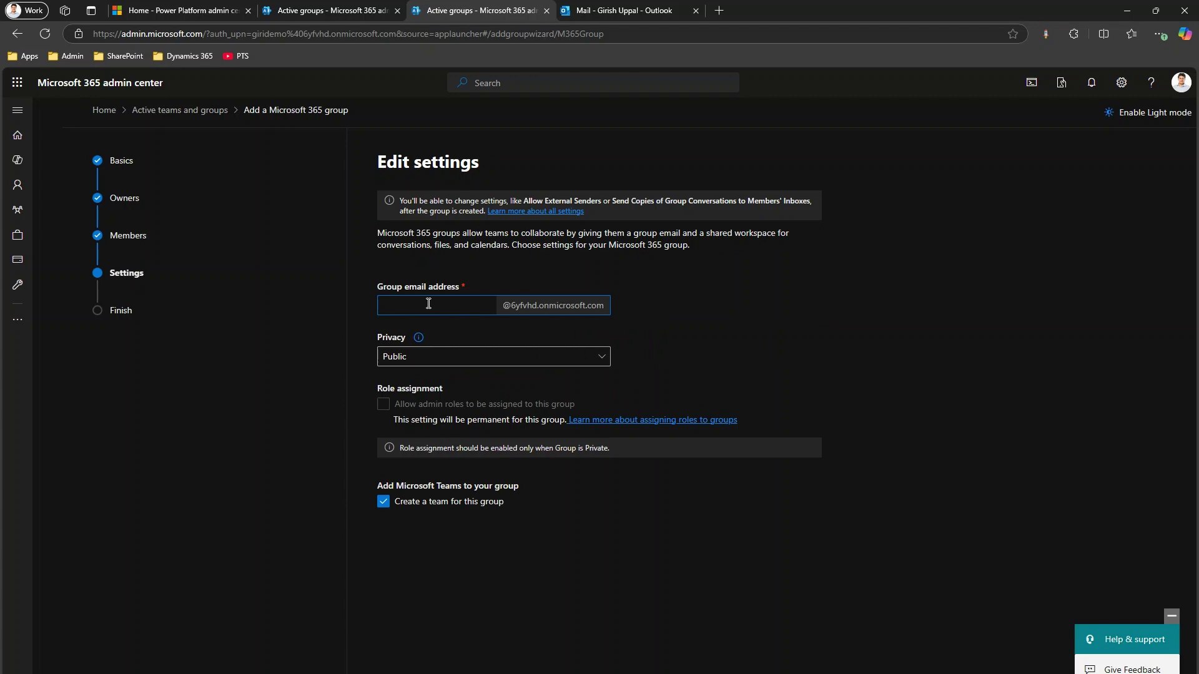
text(marvel)
click(440, 364)
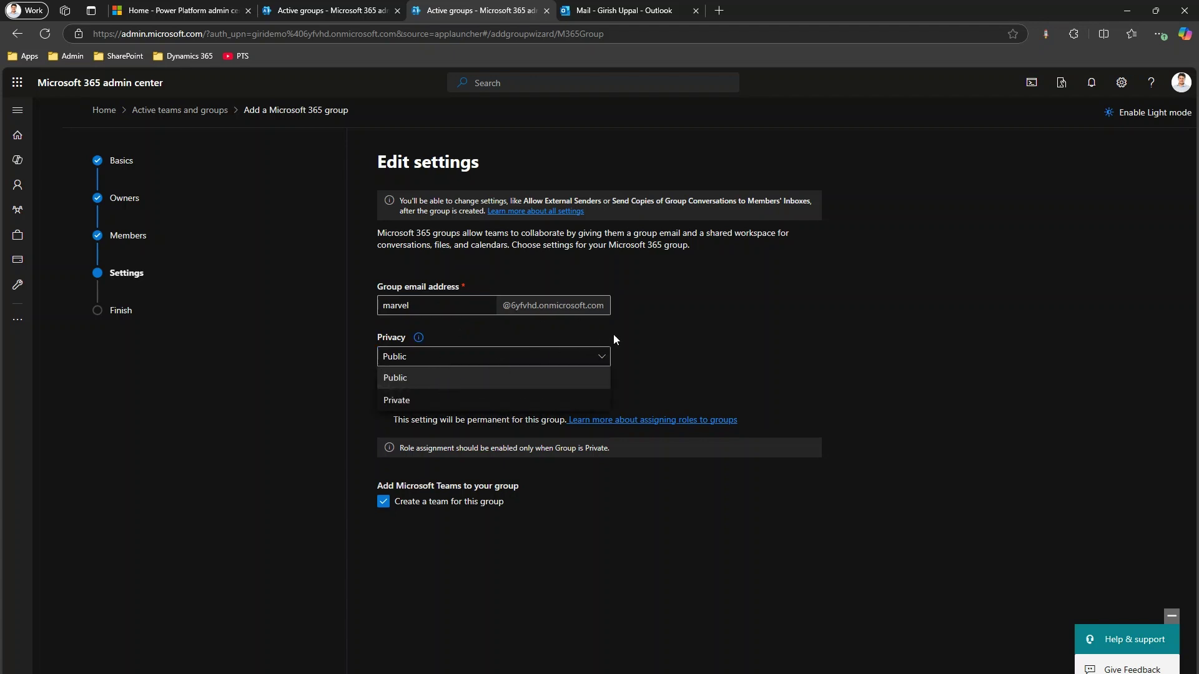
click(644, 339)
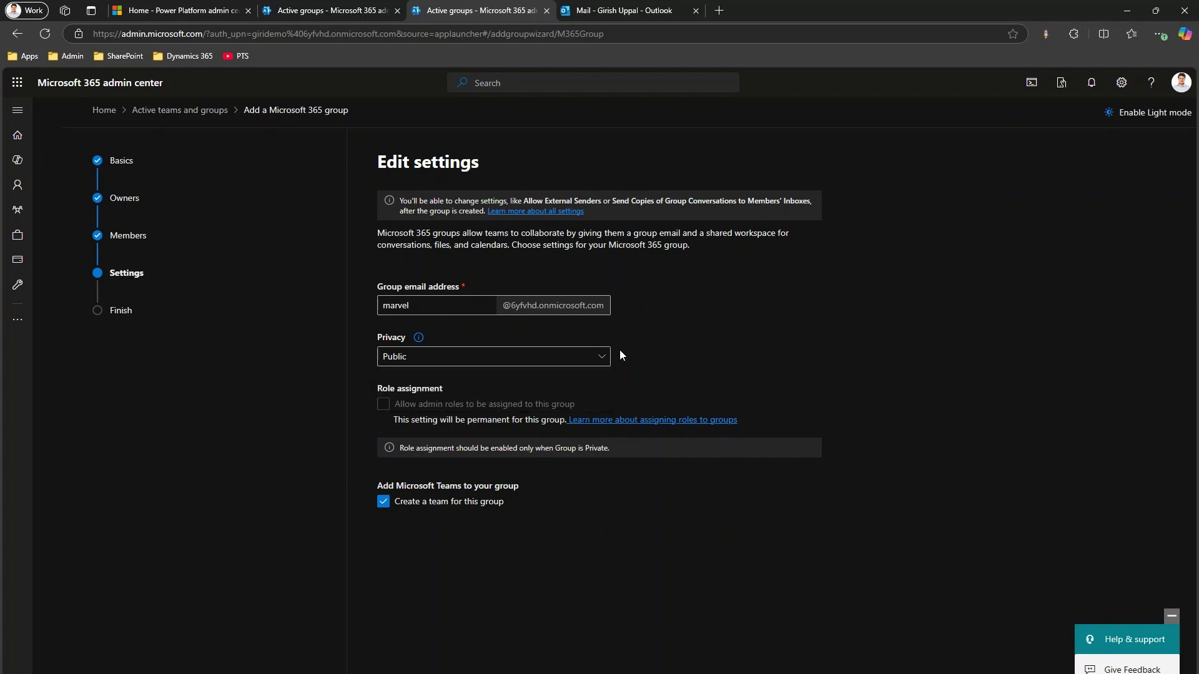
click(393, 503)
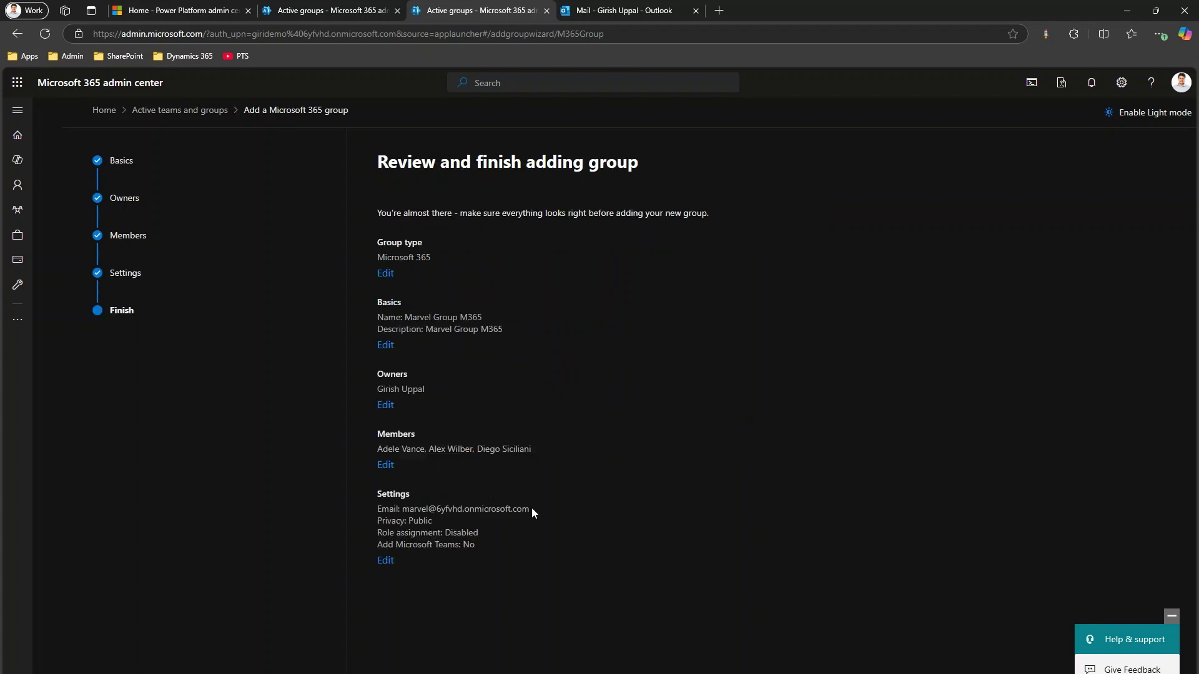
drag(529, 509, 404, 511)
key(ctrl+c)
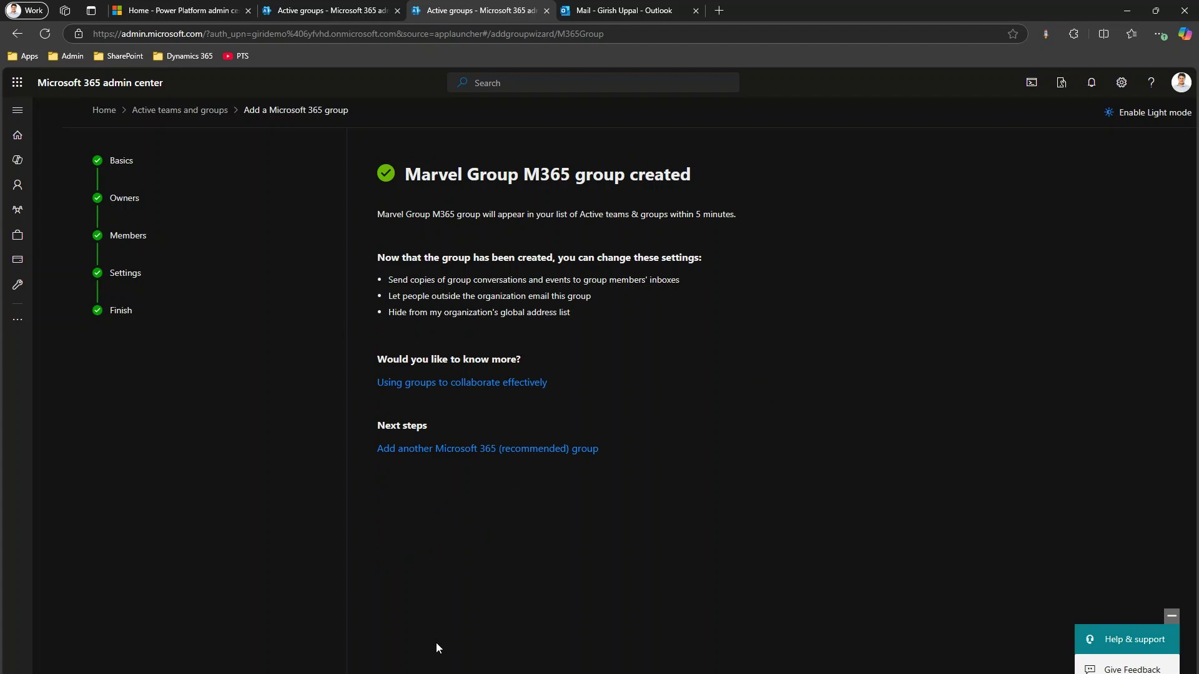
Step: Go back in the admin center, then switch to Outlook and show the Inbox
key(alt+Left)
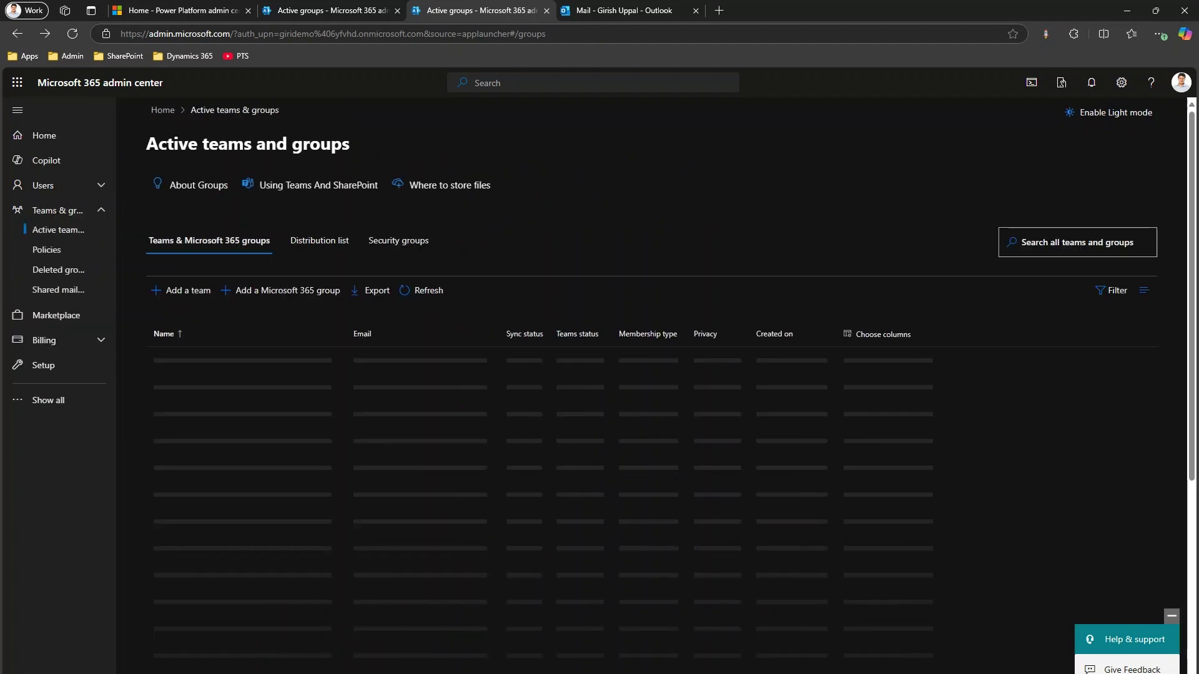
click(612, 10)
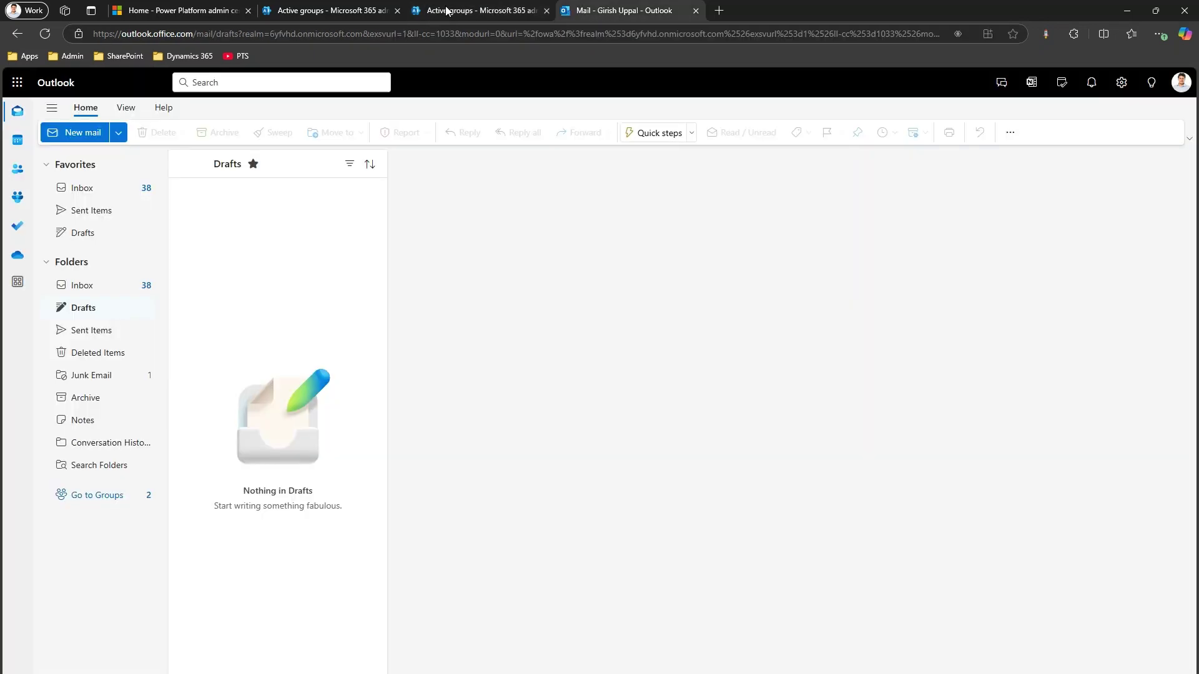
click(151, 33)
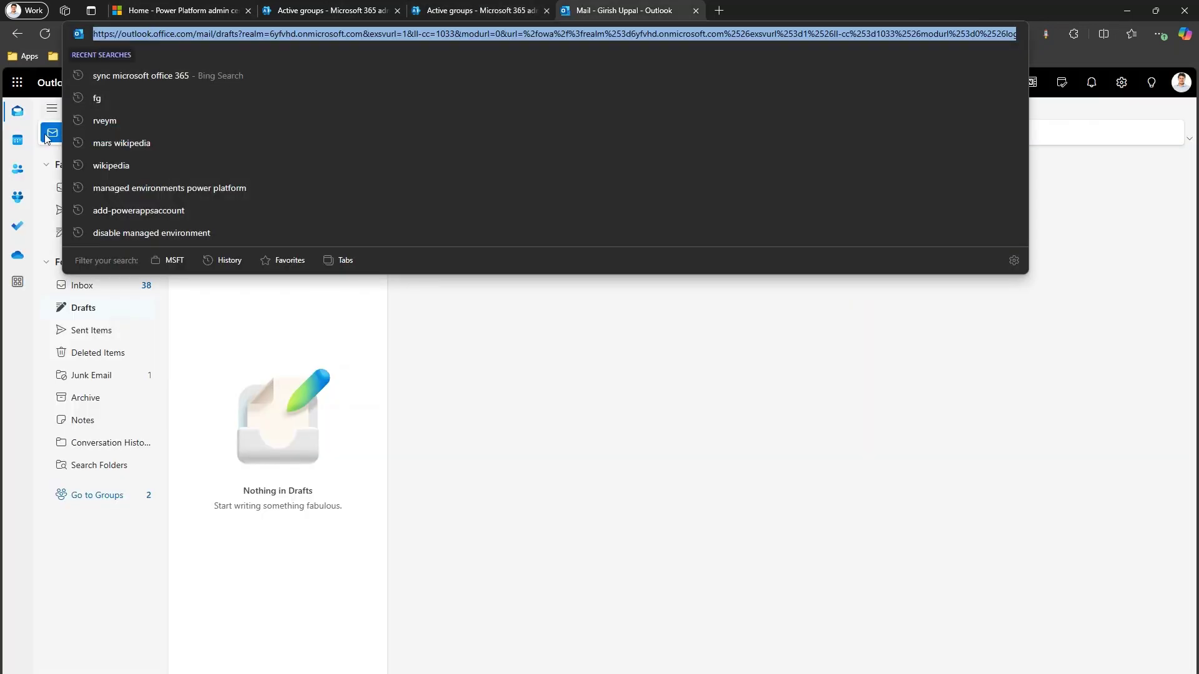
click(80, 308)
click(85, 291)
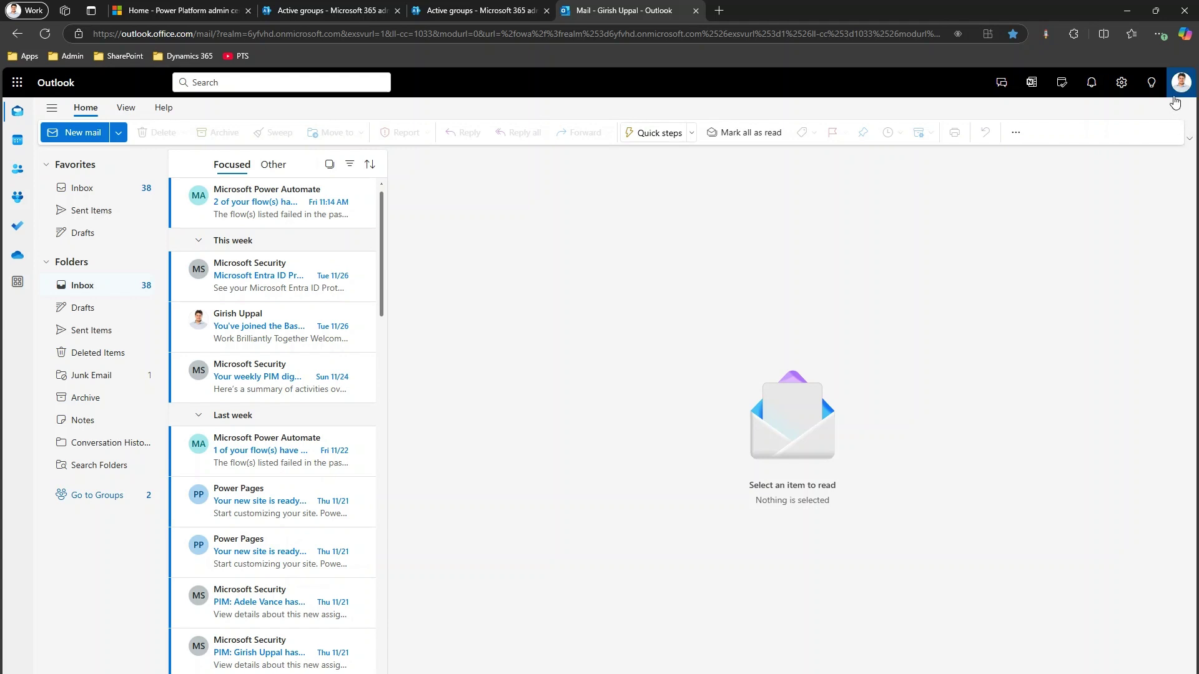
Step: Open Outlook settings from the account panel and close them without changes
click(1180, 88)
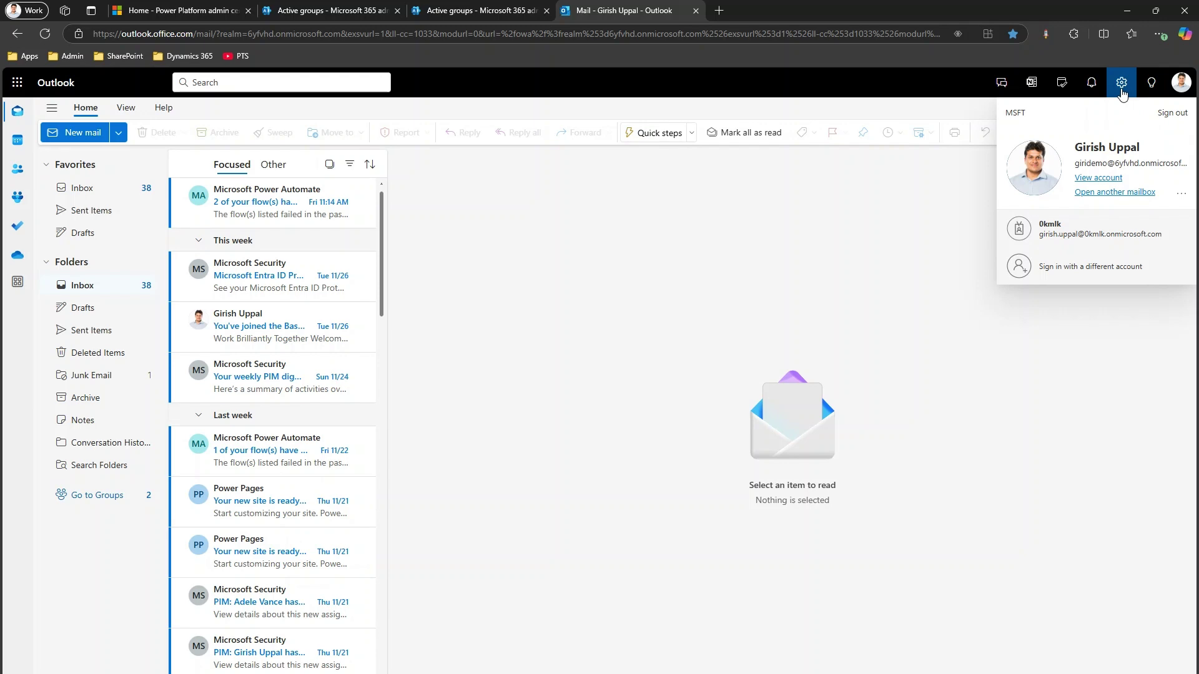
click(1126, 94)
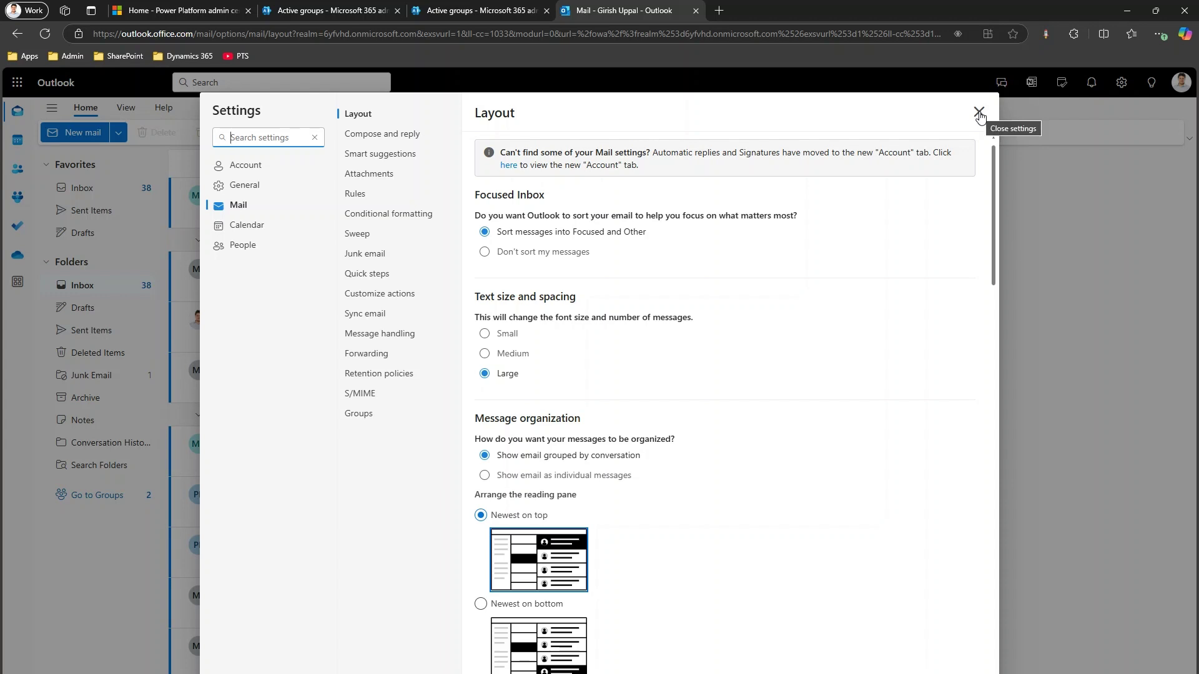
click(978, 113)
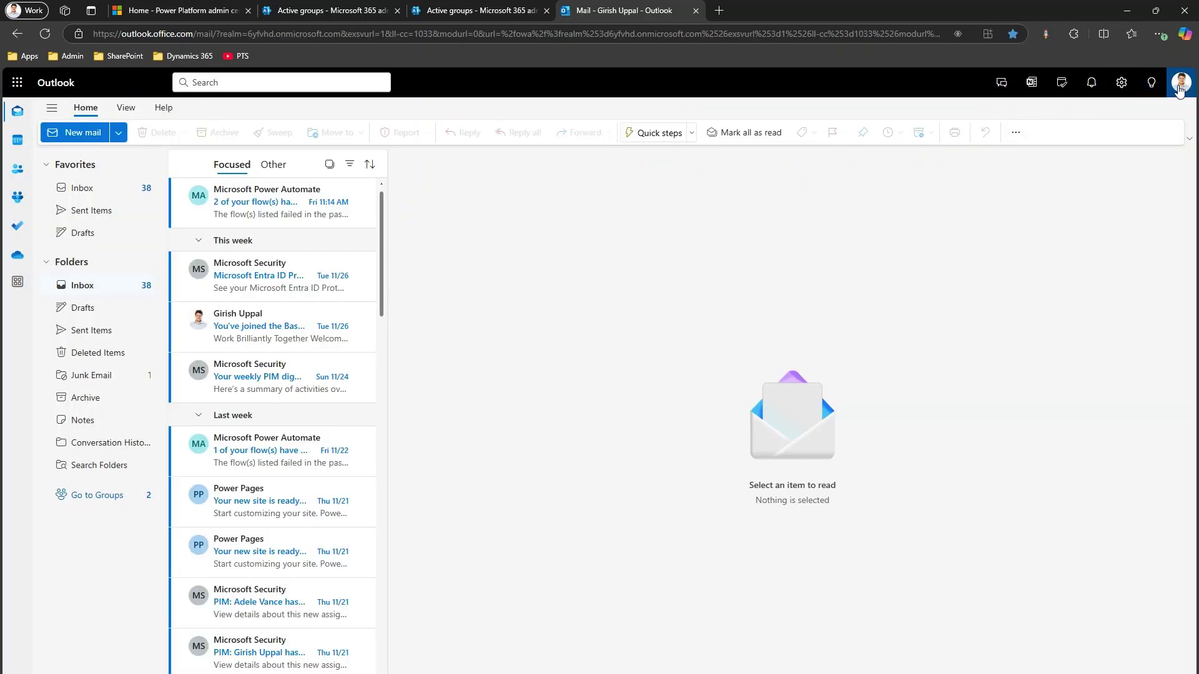
Step: Open the Marvel group's mailbox through Open another mailbox, pasting the group's address
click(1179, 87)
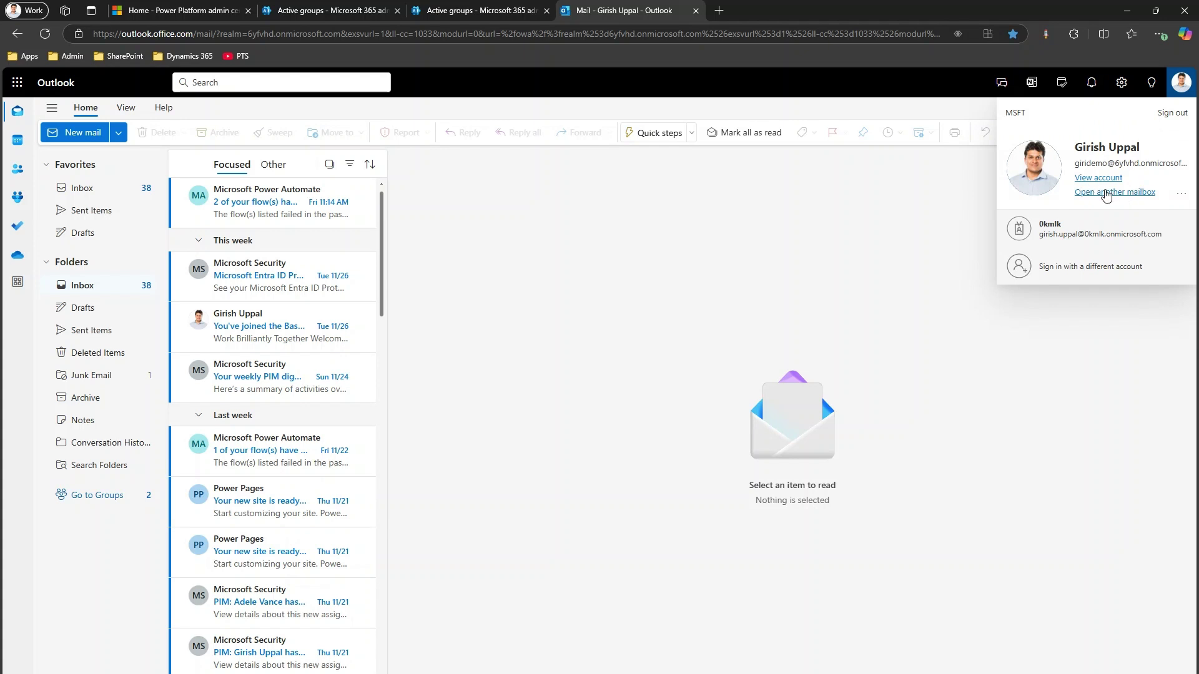
click(1106, 194)
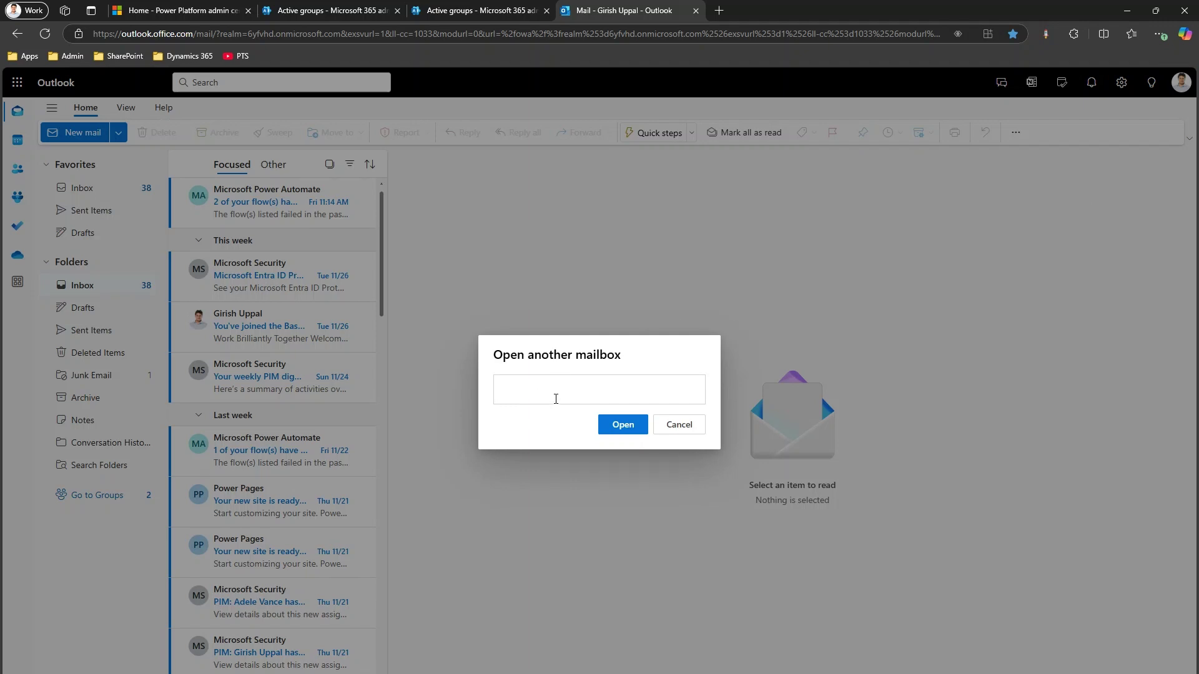
key(ctrl+v)
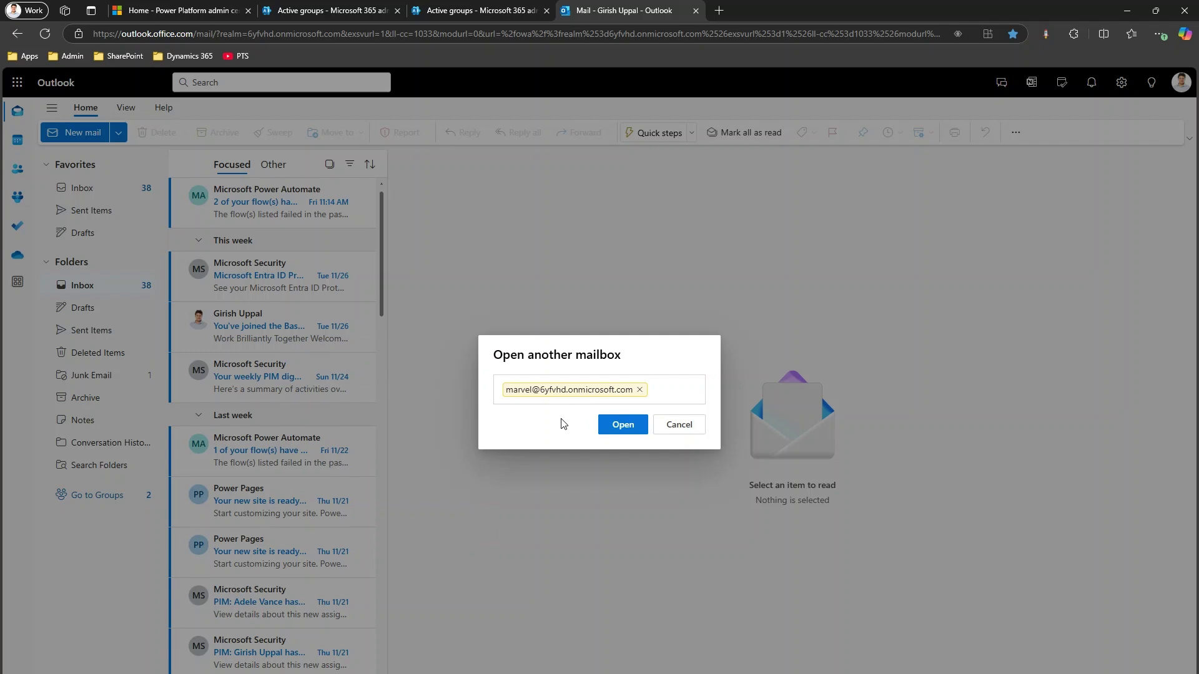
click(620, 426)
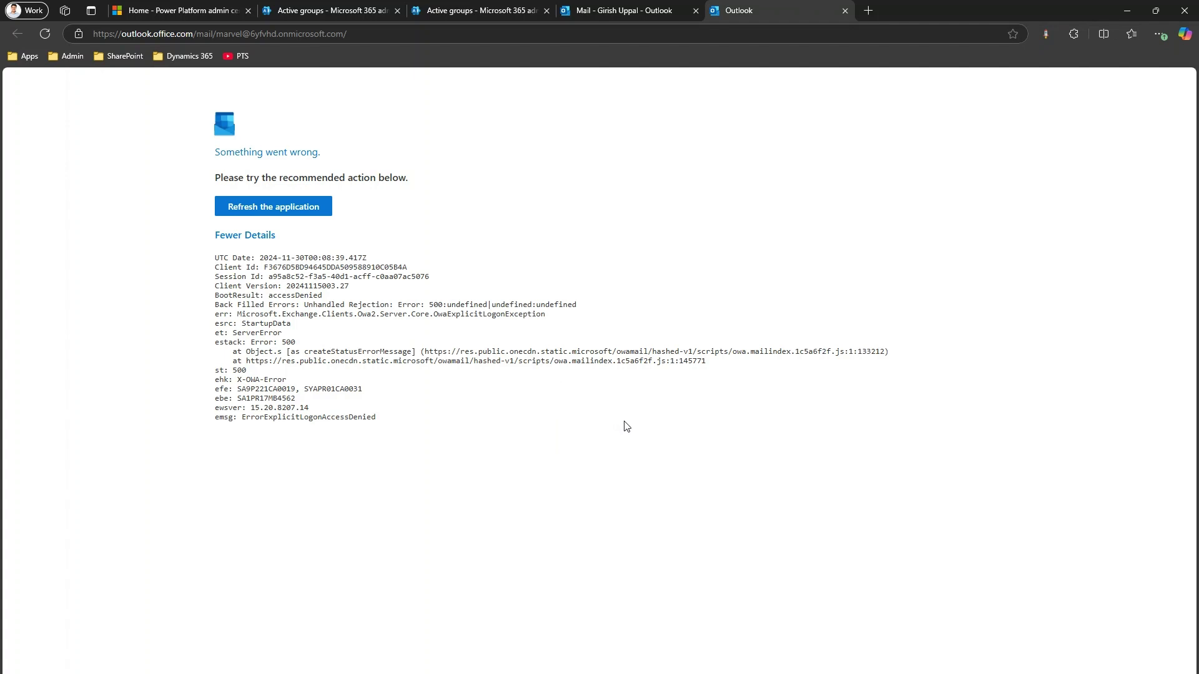
Step: Zoom in on the access-denied error, return to the personal Mail tab, and toggle the account panel
key(ctrl+plus)
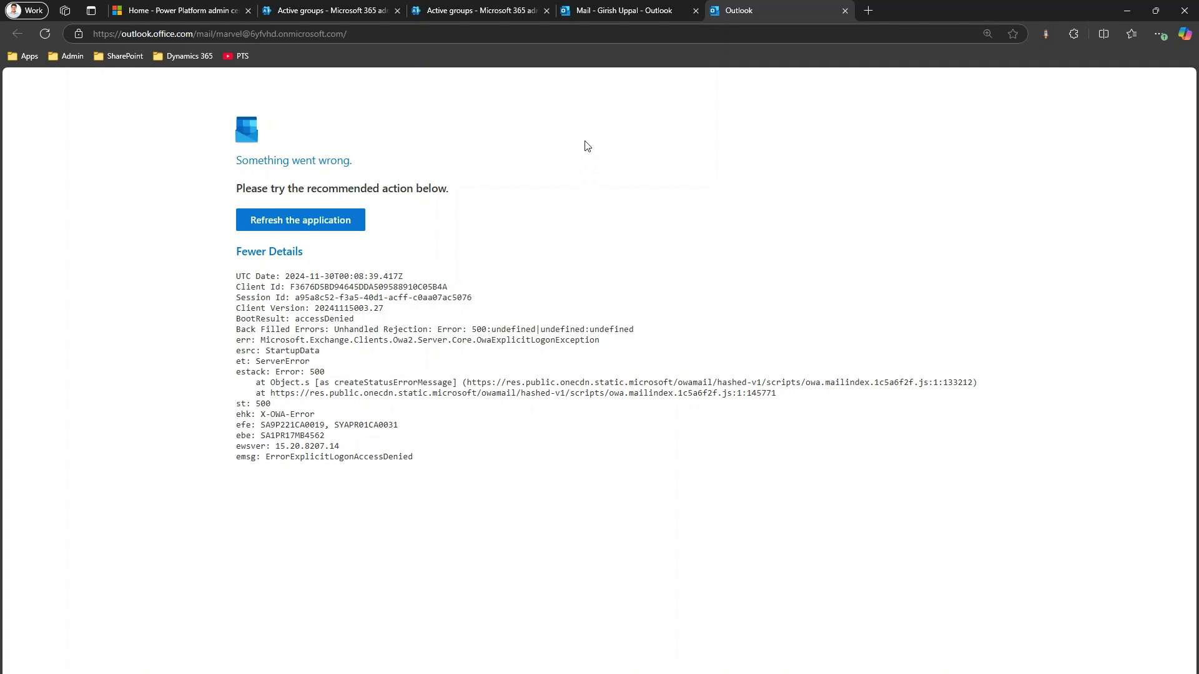
mouse_move(624, 6)
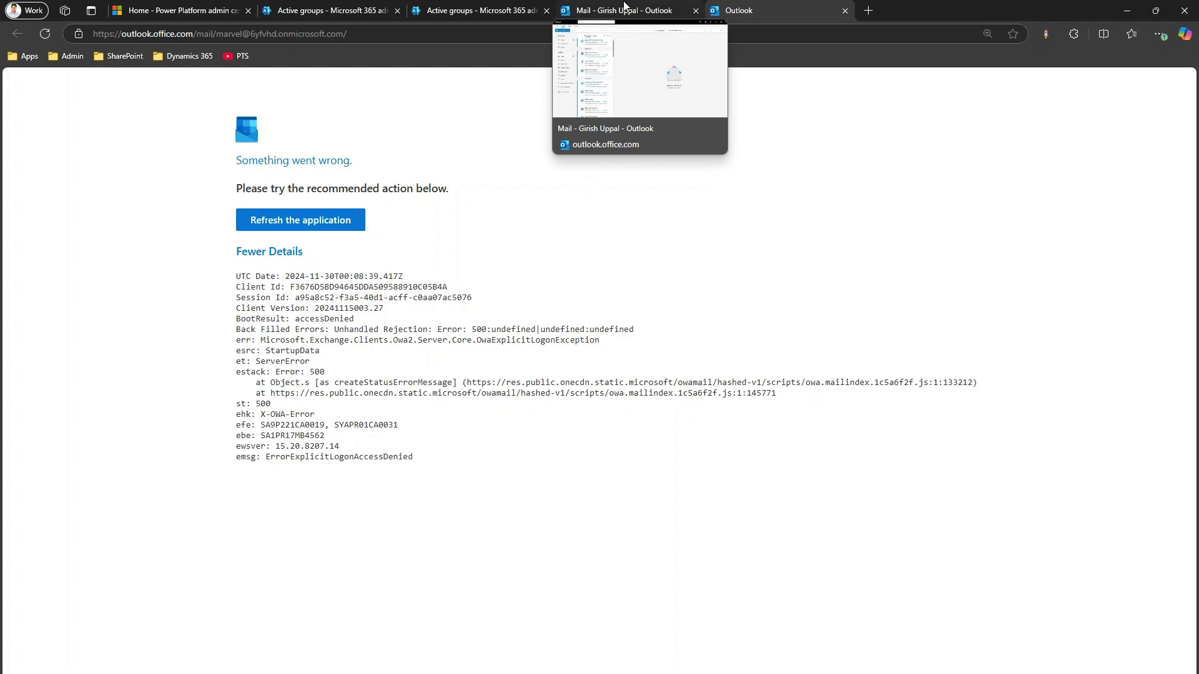
click(624, 7)
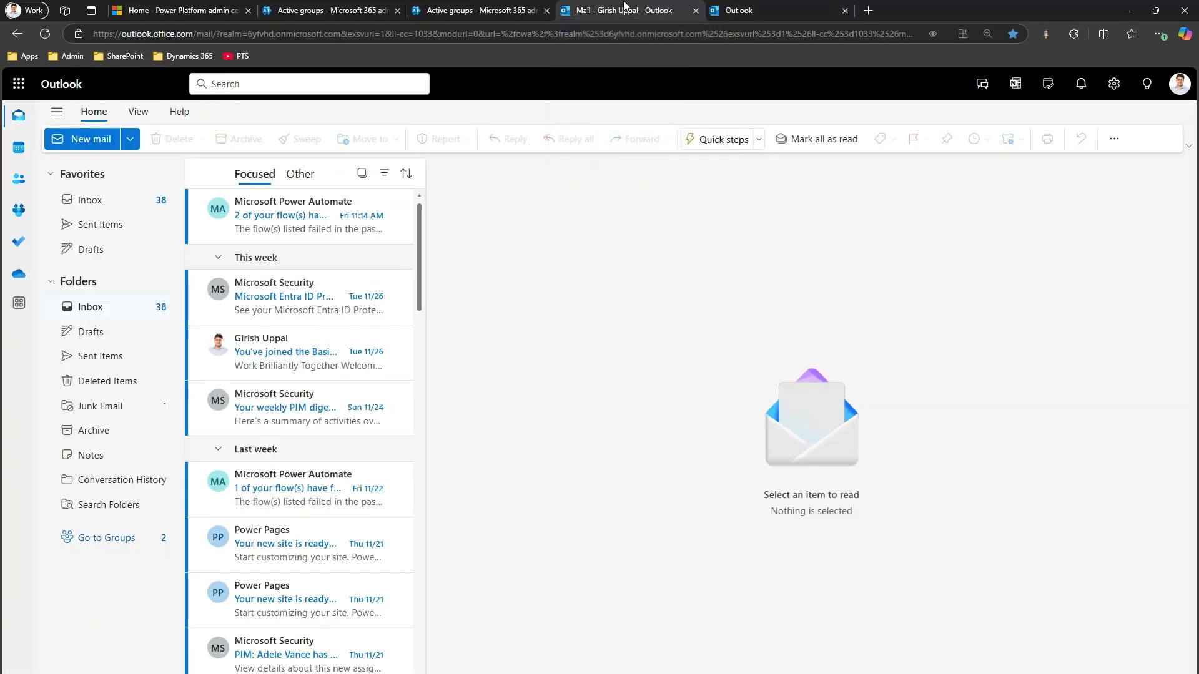
click(1179, 84)
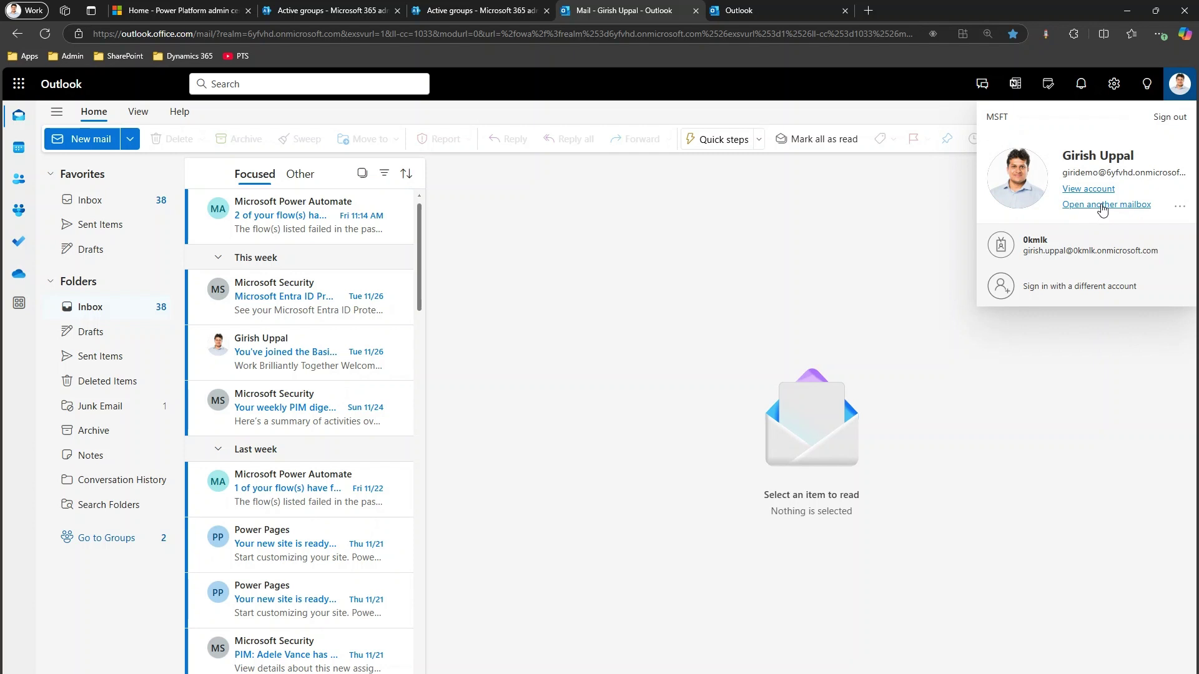
click(634, 231)
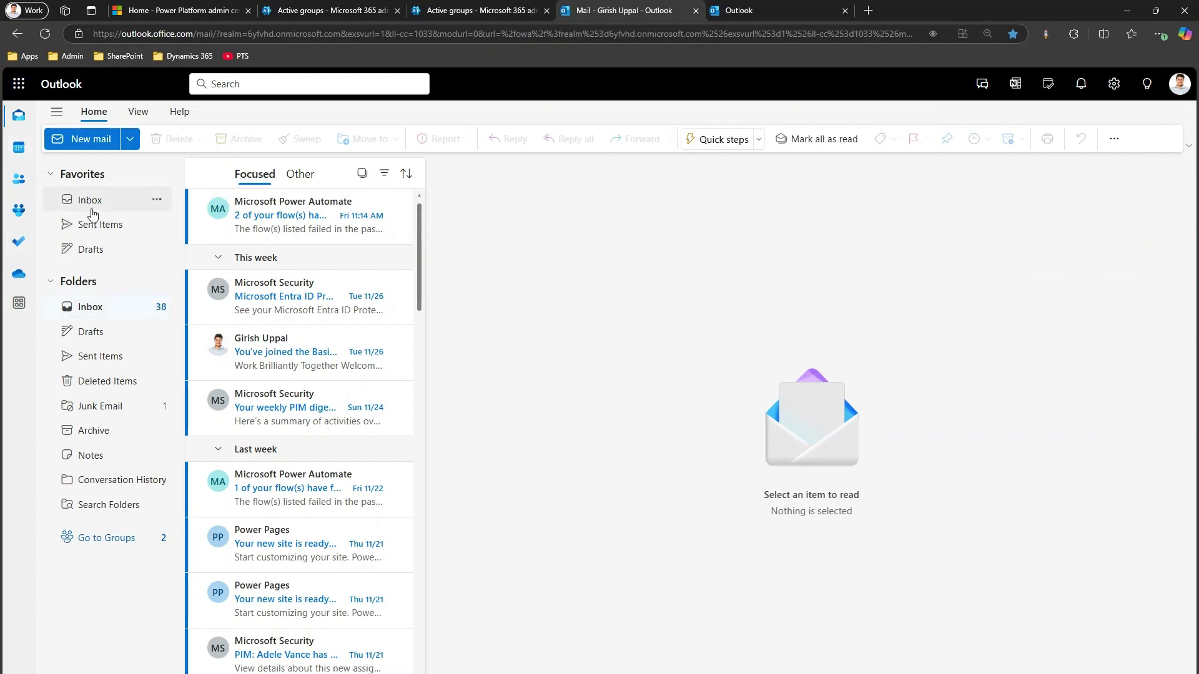
Step: Open Groups home from the folder pane and reload the page to refresh the group list
click(132, 544)
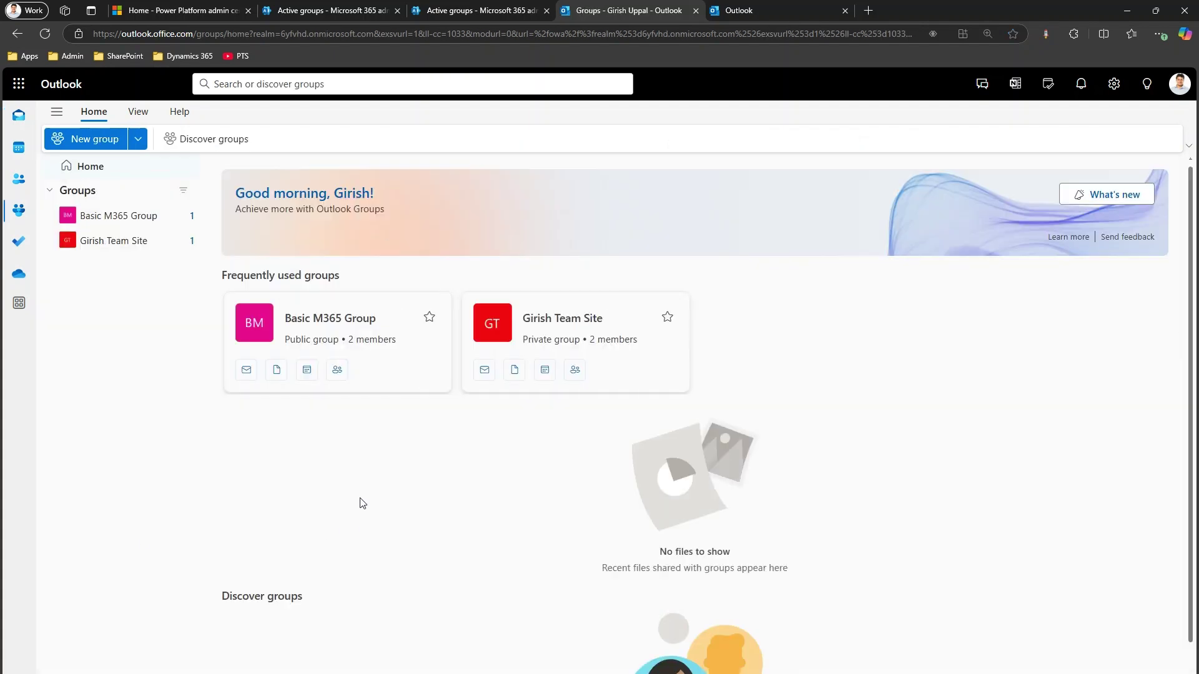
click(341, 33)
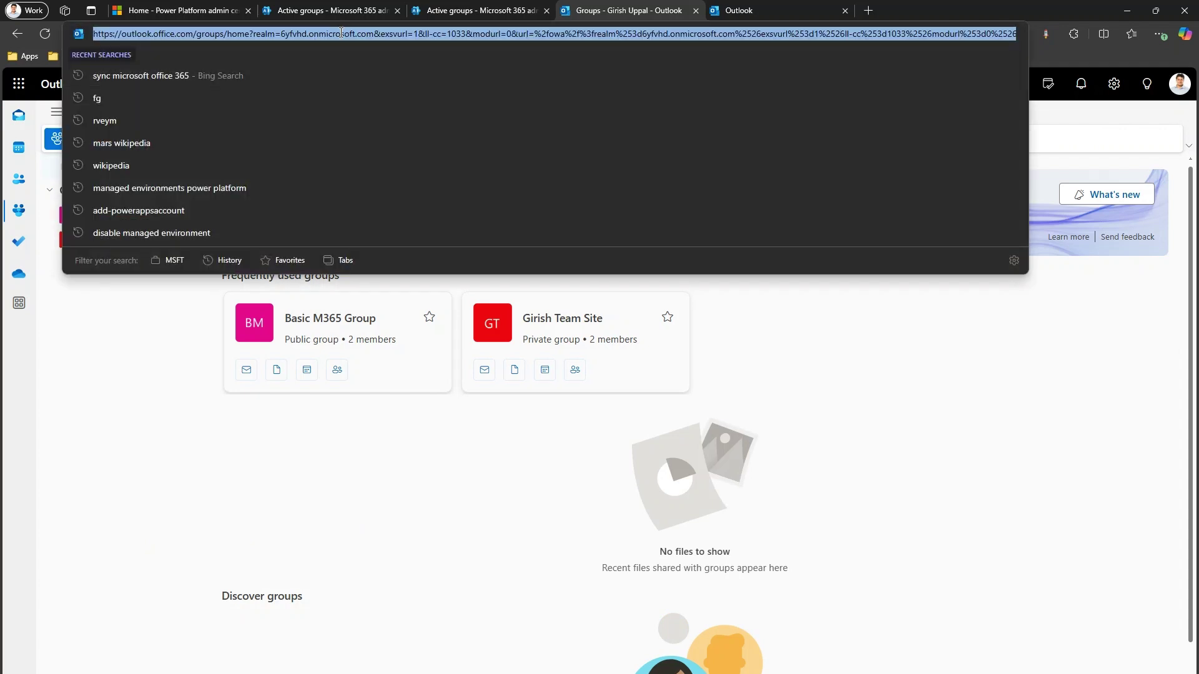
key(Return)
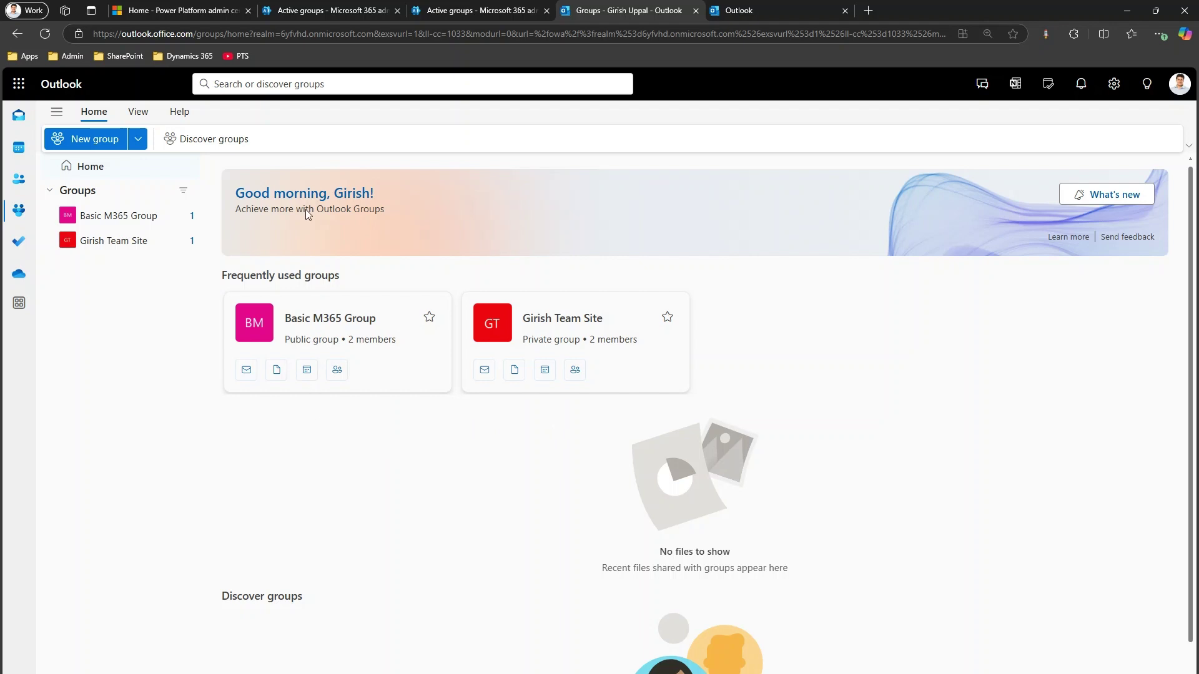
Step: In Discover groups, search for the Marvel group, join Marvel Group M365, and close the dialog
click(194, 139)
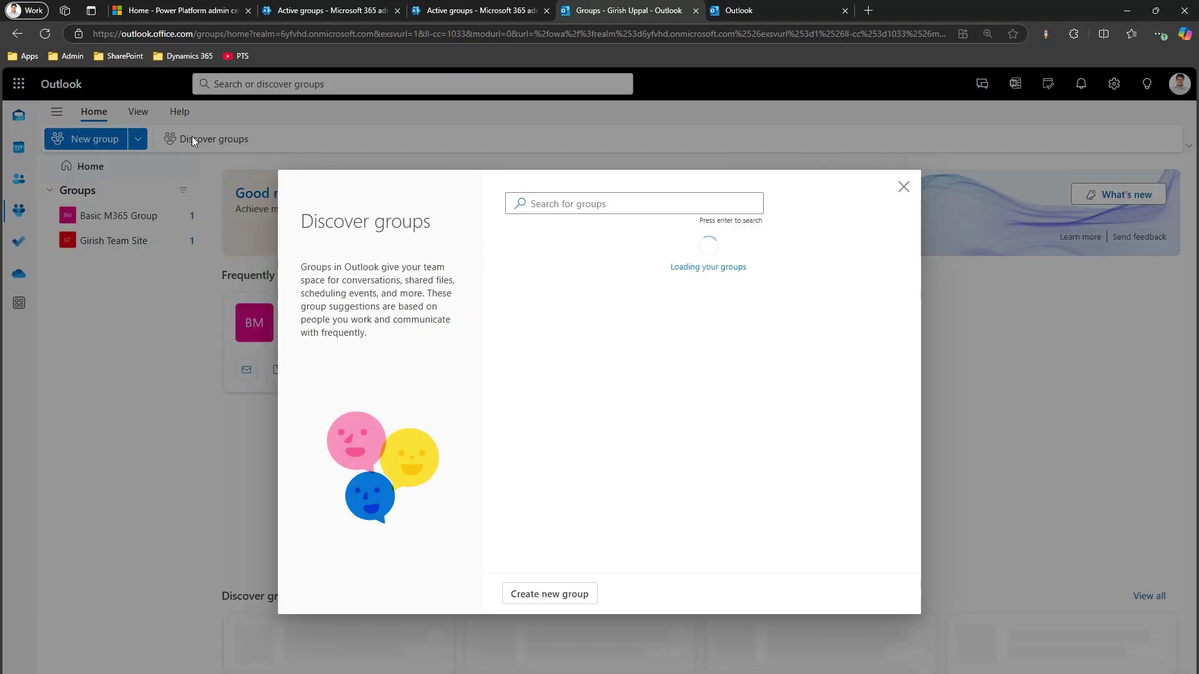
click(588, 204)
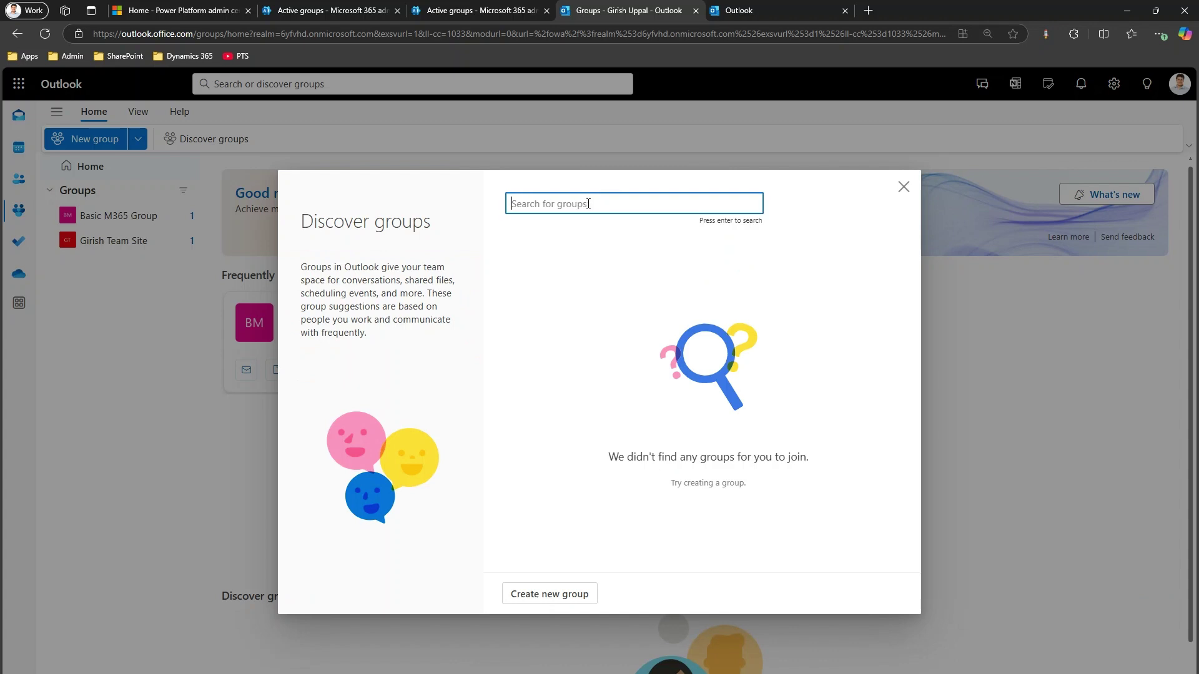
text(marvel)
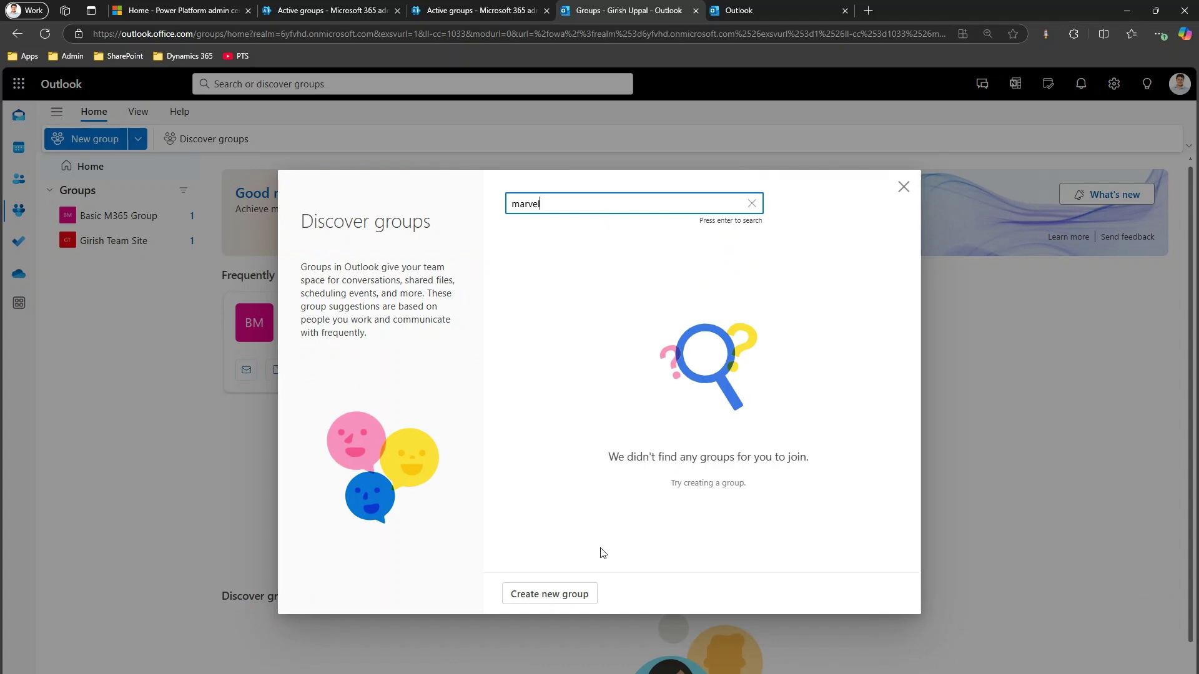
key(Return)
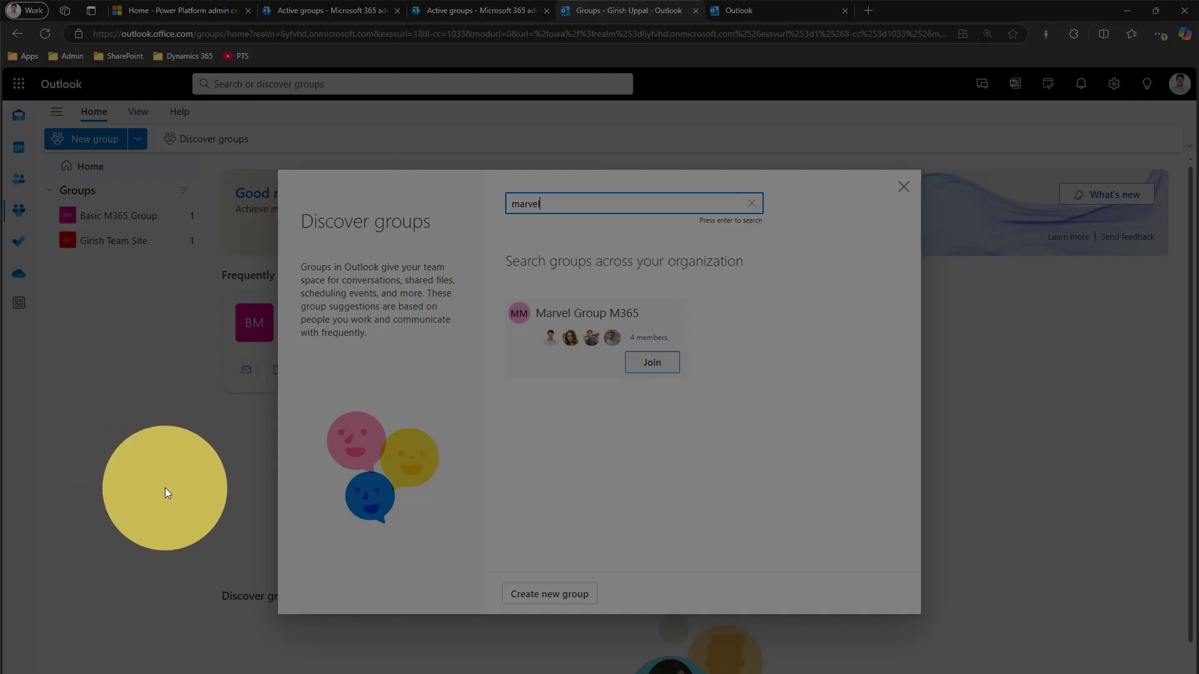
click(815, 492)
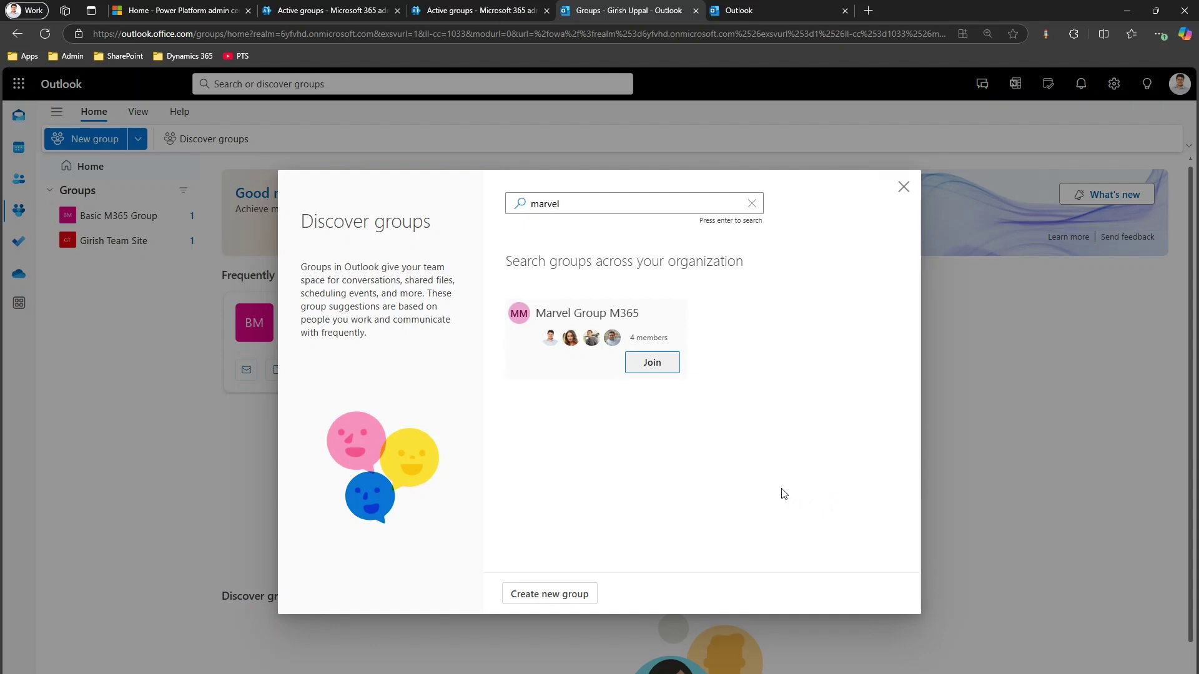
click(645, 369)
click(903, 189)
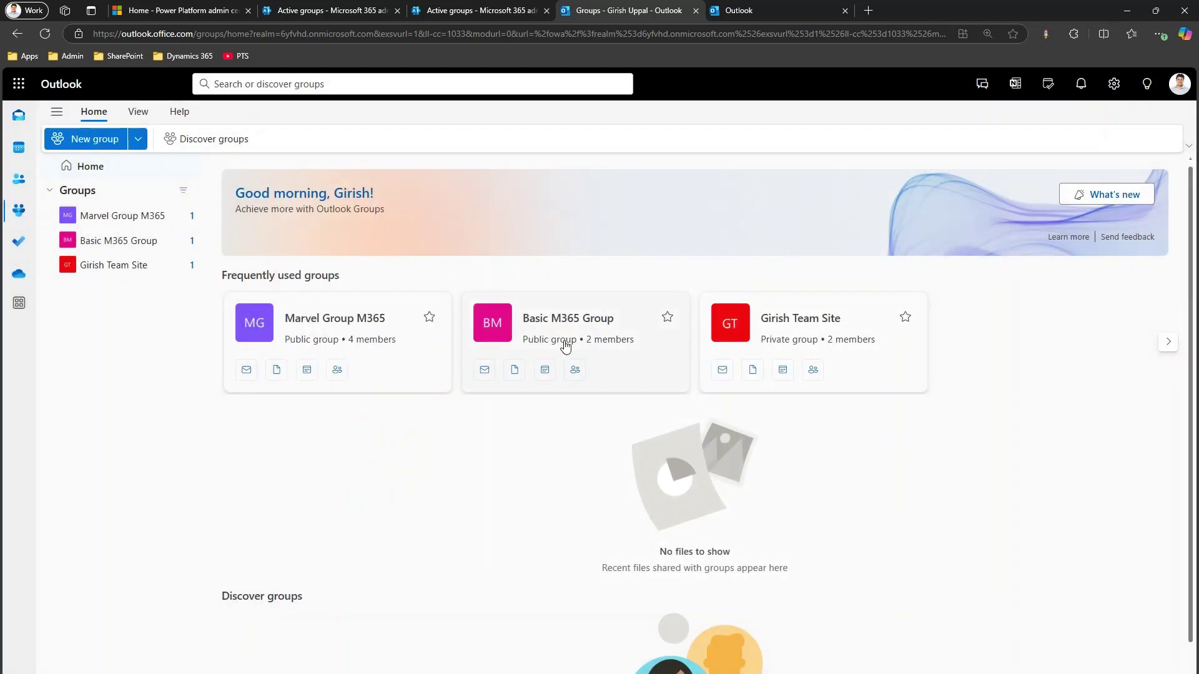
Step: Star Marvel Group M365 as a favourite, open its inbox, and start a new email
click(430, 318)
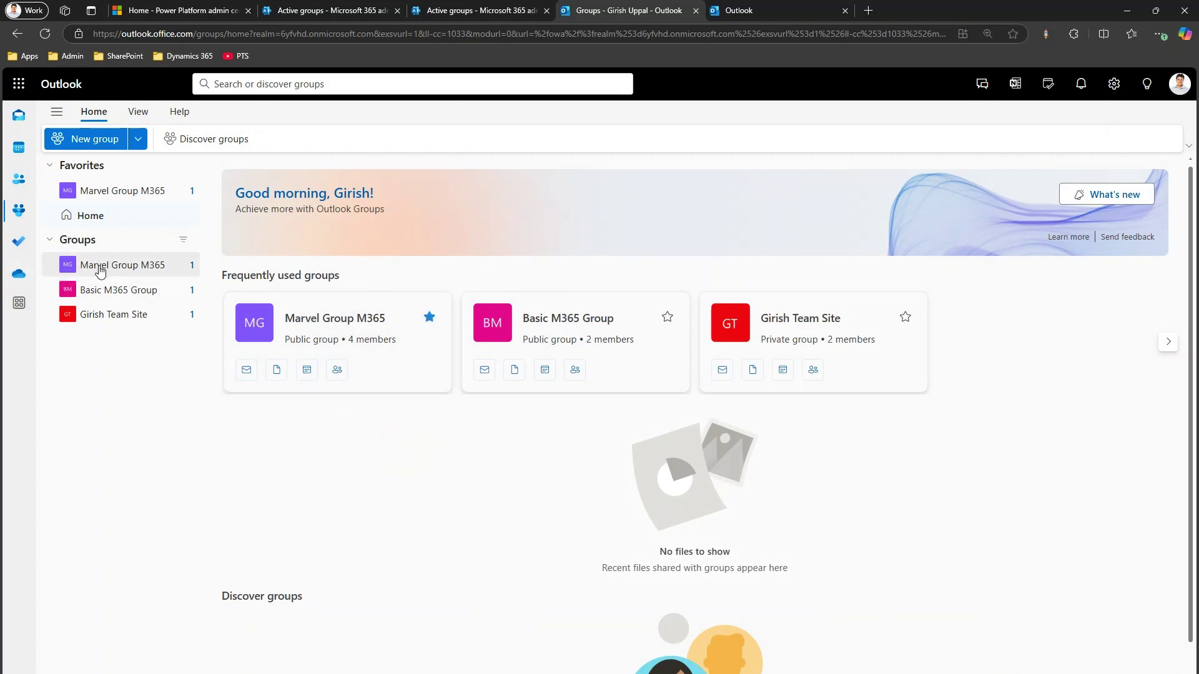
click(245, 372)
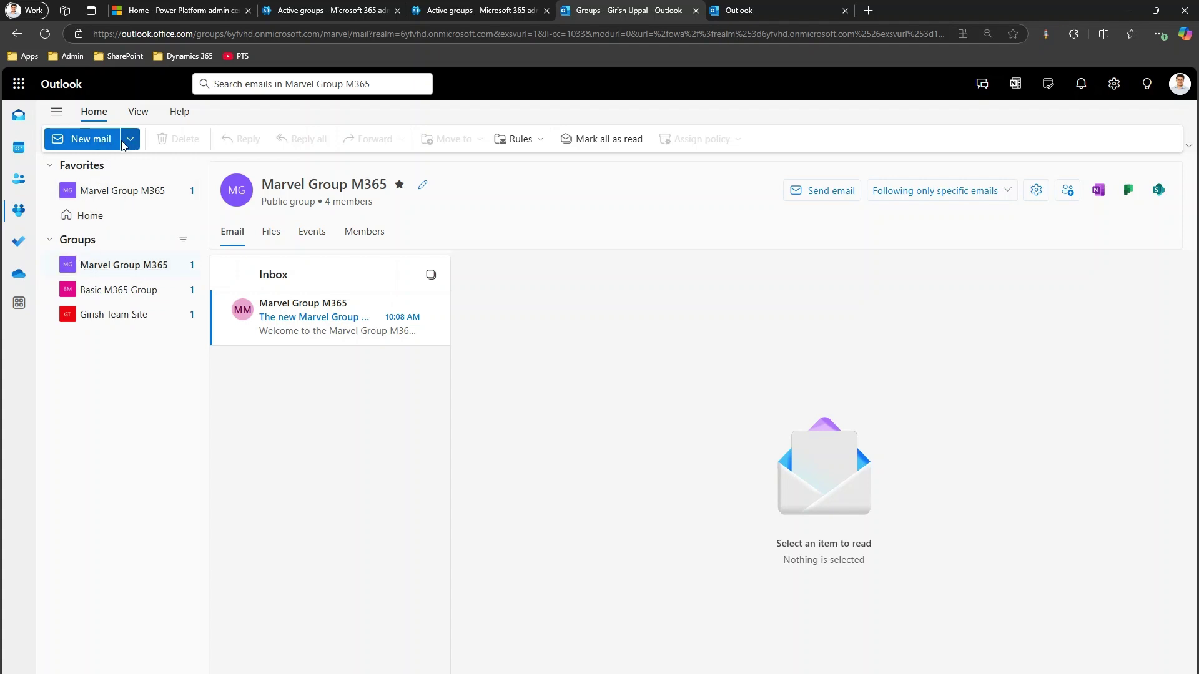
click(83, 141)
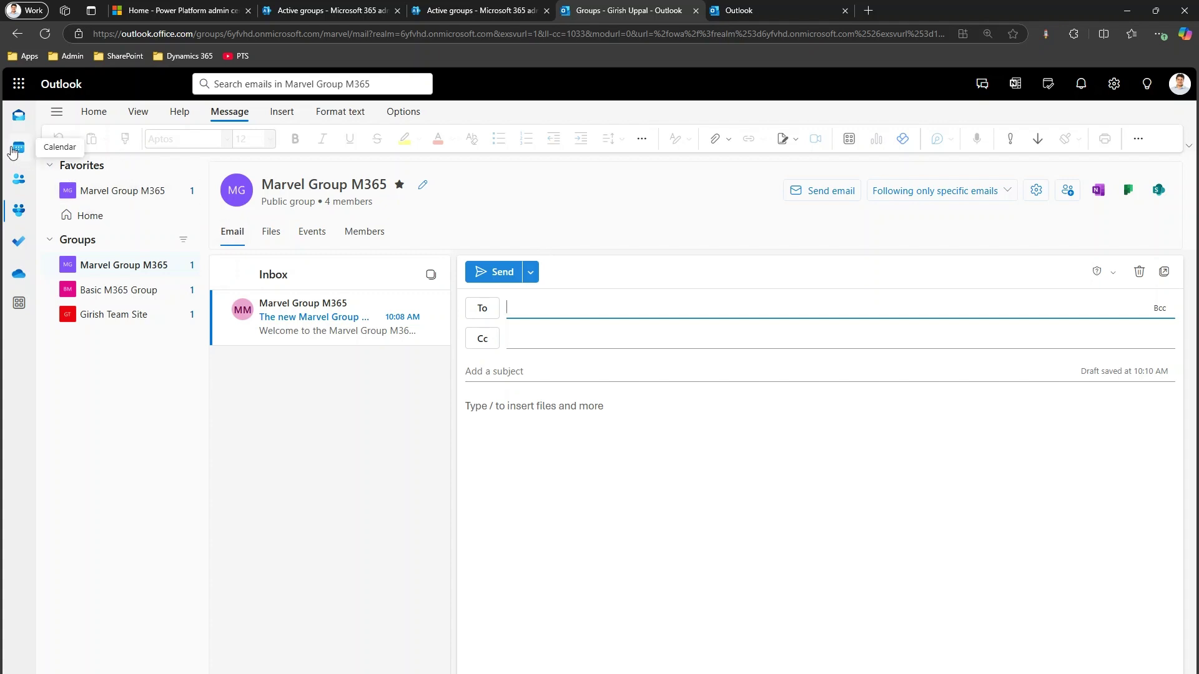
Step: Start a new email from the personal inbox, addressed to the Marvel Group M365 address, with subject 'Hello from'
click(17, 122)
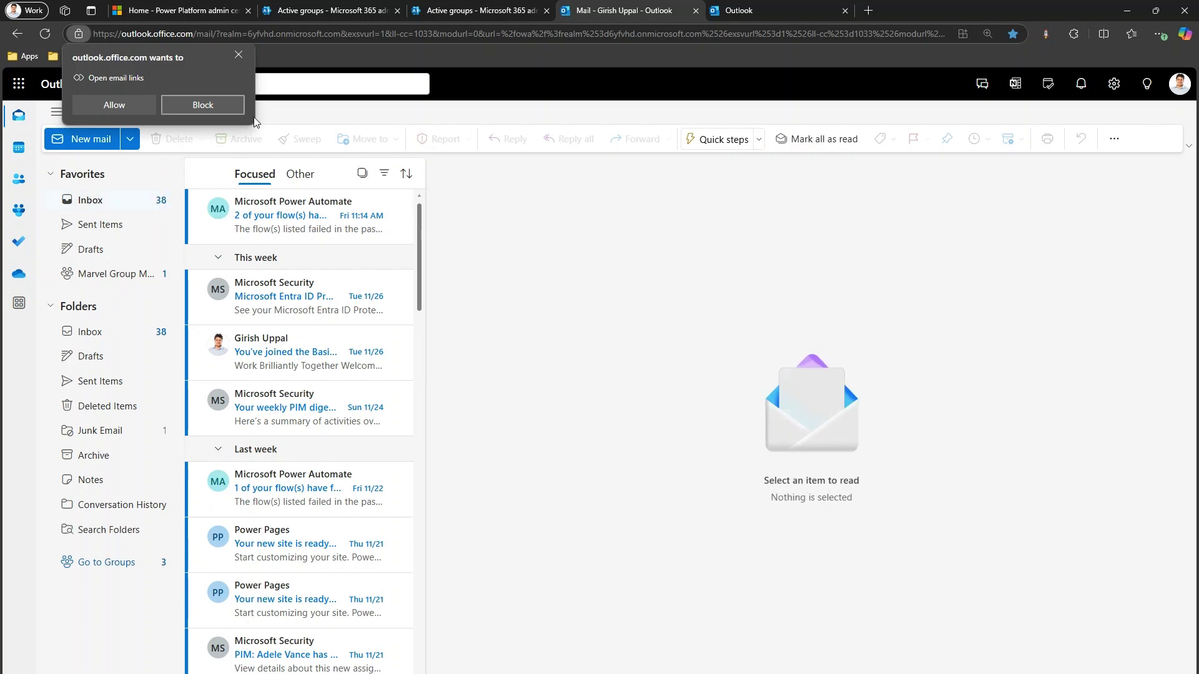
click(238, 55)
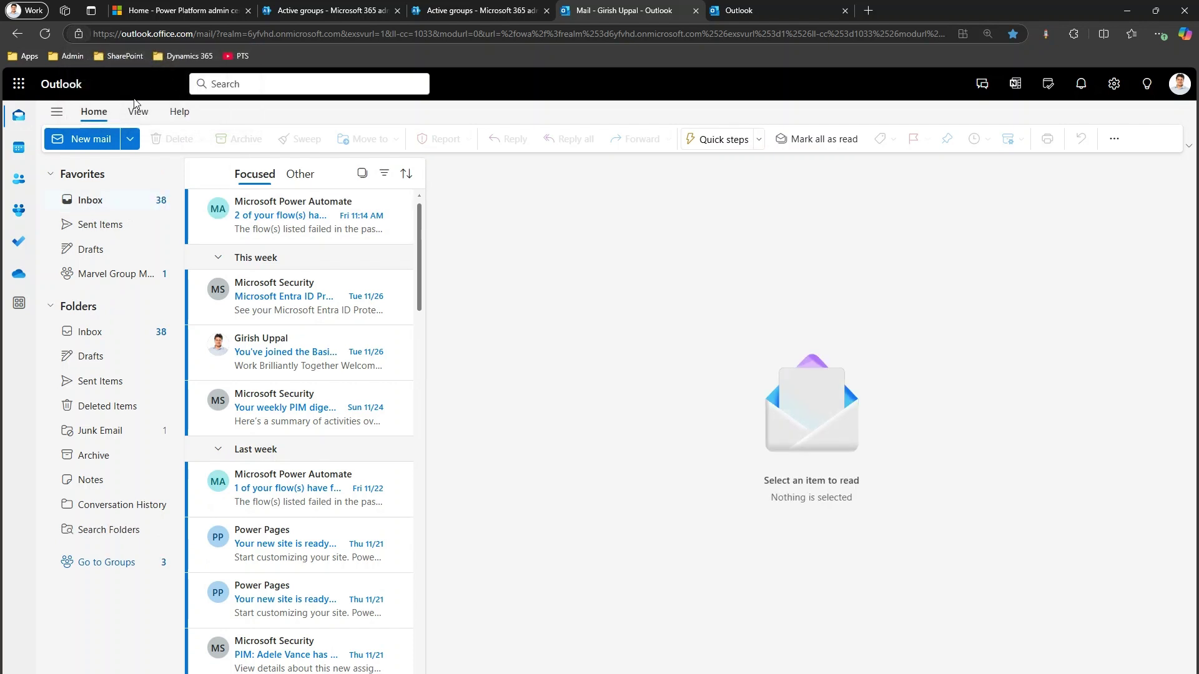
click(106, 138)
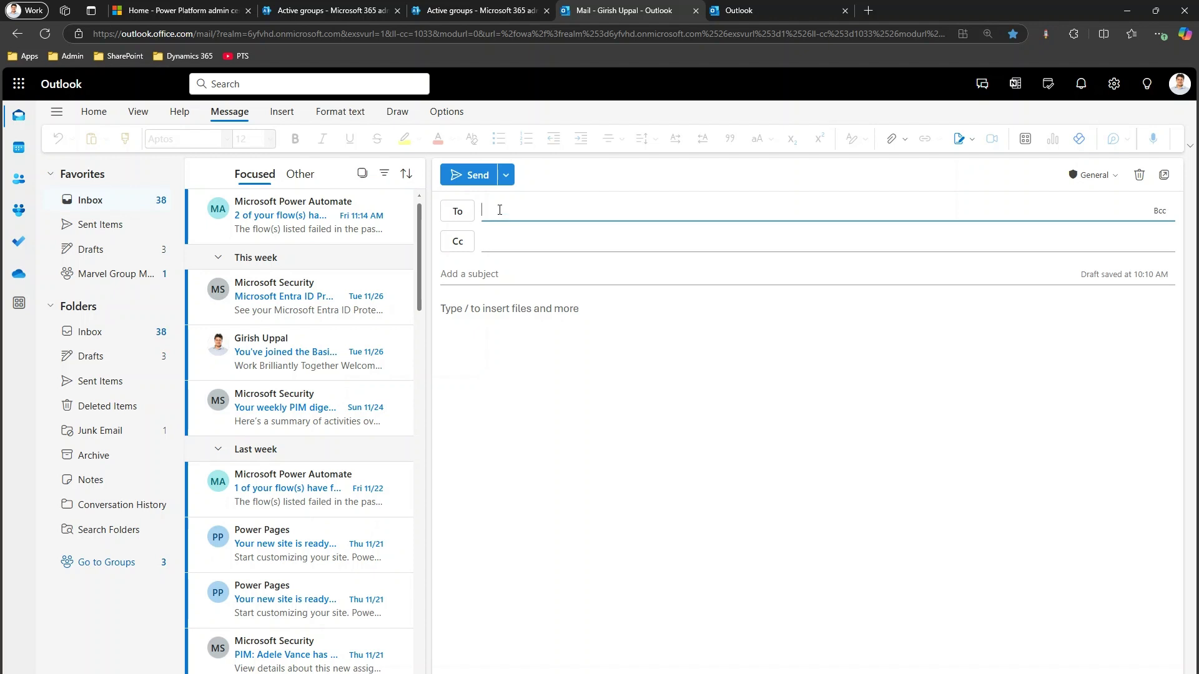
key(super+v)
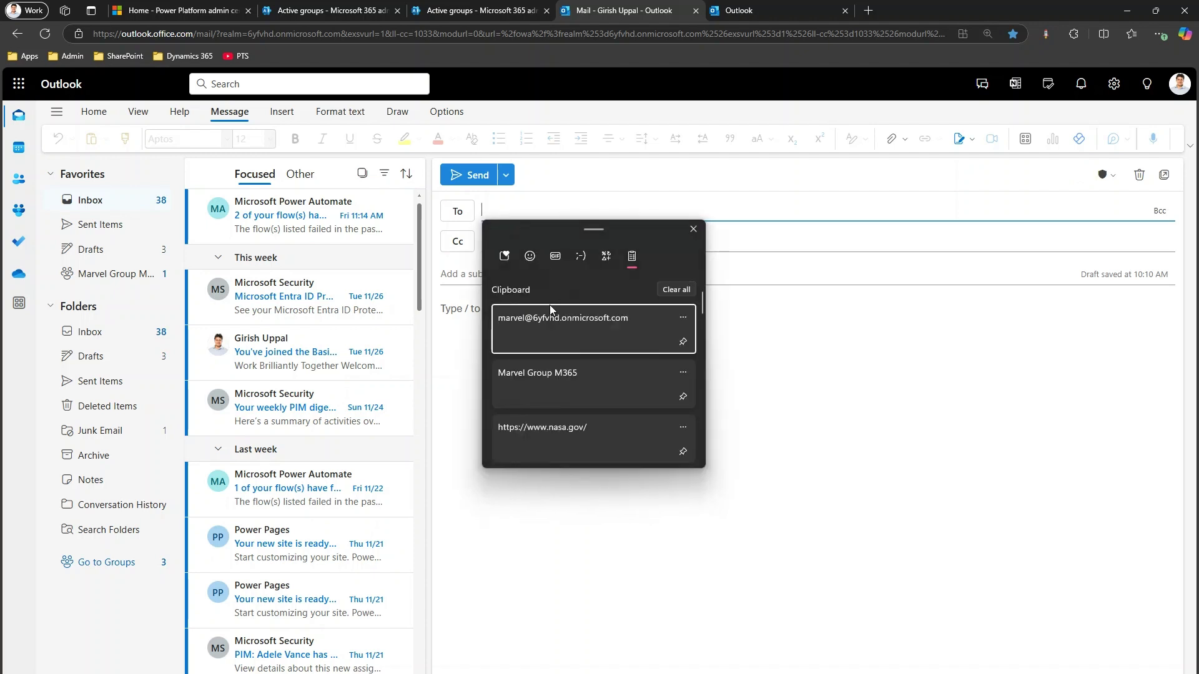
click(548, 320)
click(521, 269)
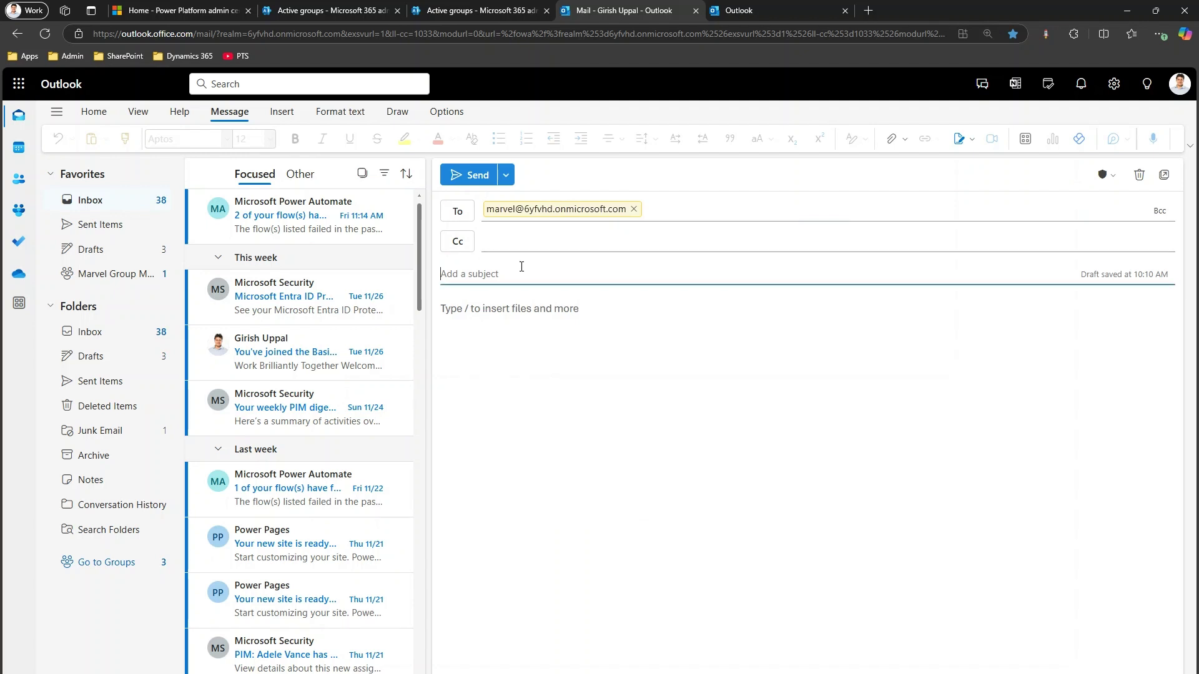
text(Hello from Girish)
Step: Cc a colleague, write 'Hello Testing Email' as the body, and send it
click(565, 231)
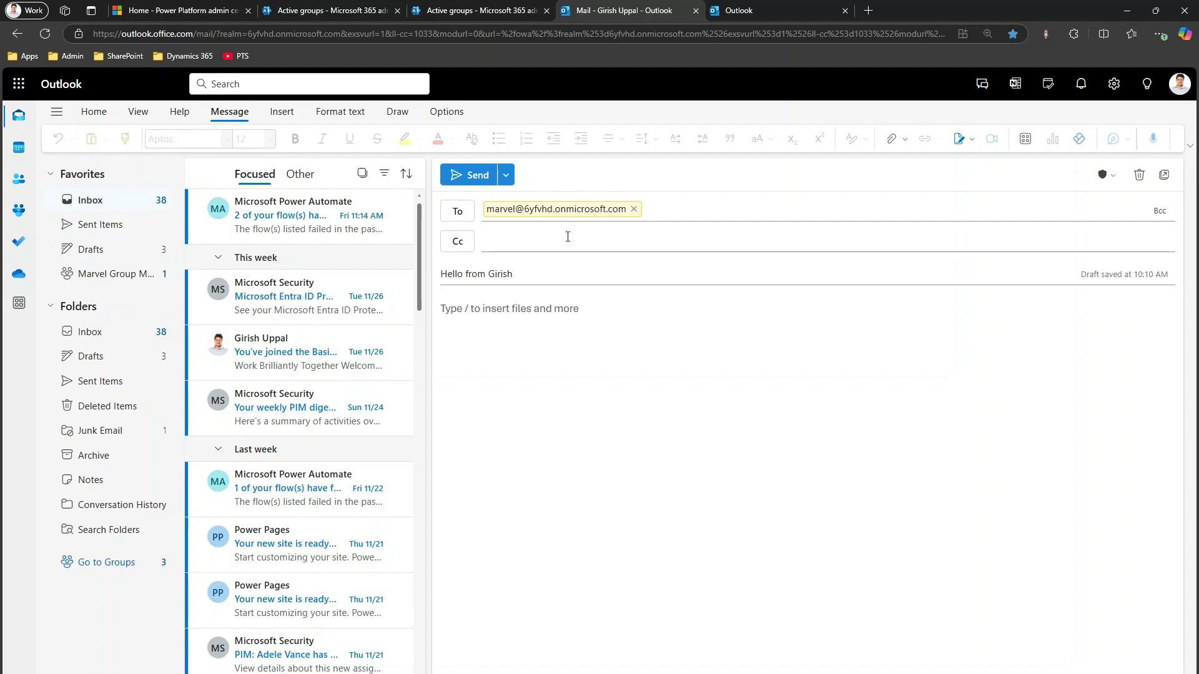
text(ale)
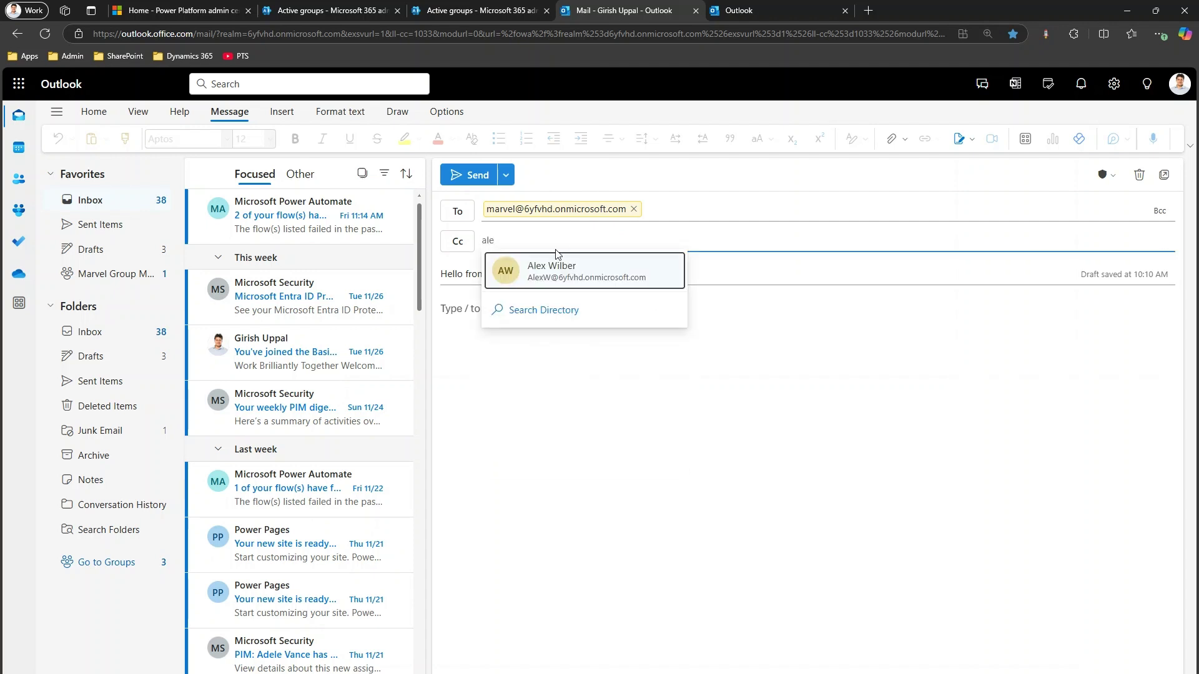
click(557, 256)
click(538, 341)
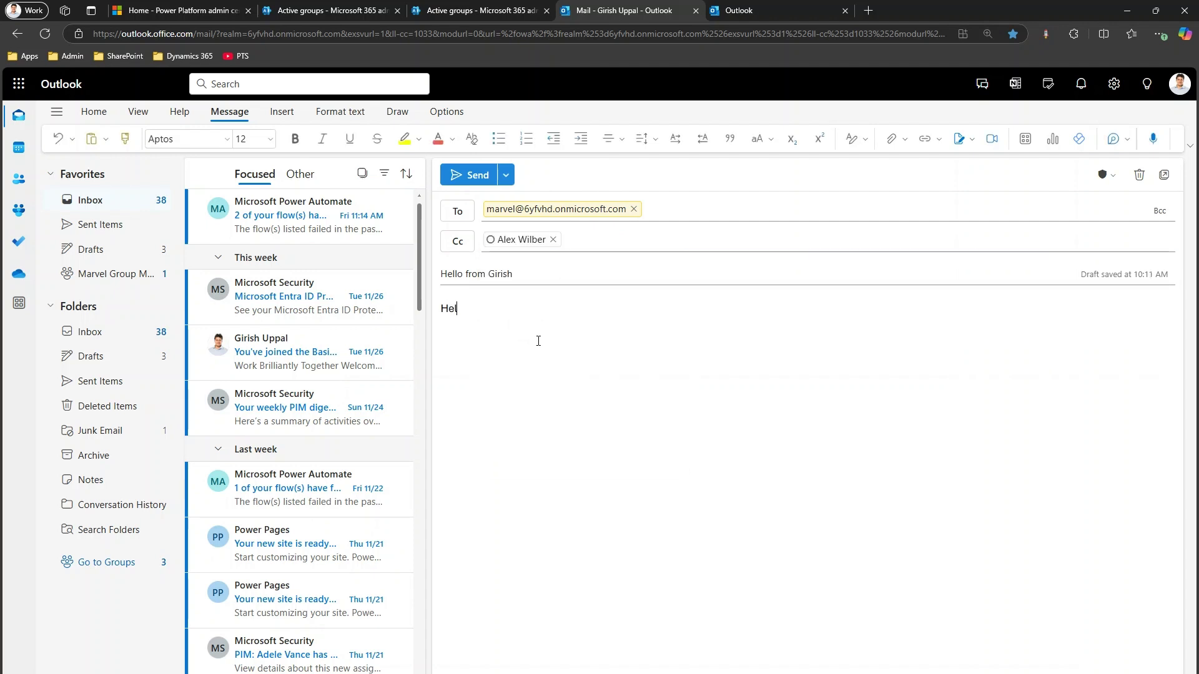
text(Hello Testing Email)
click(470, 175)
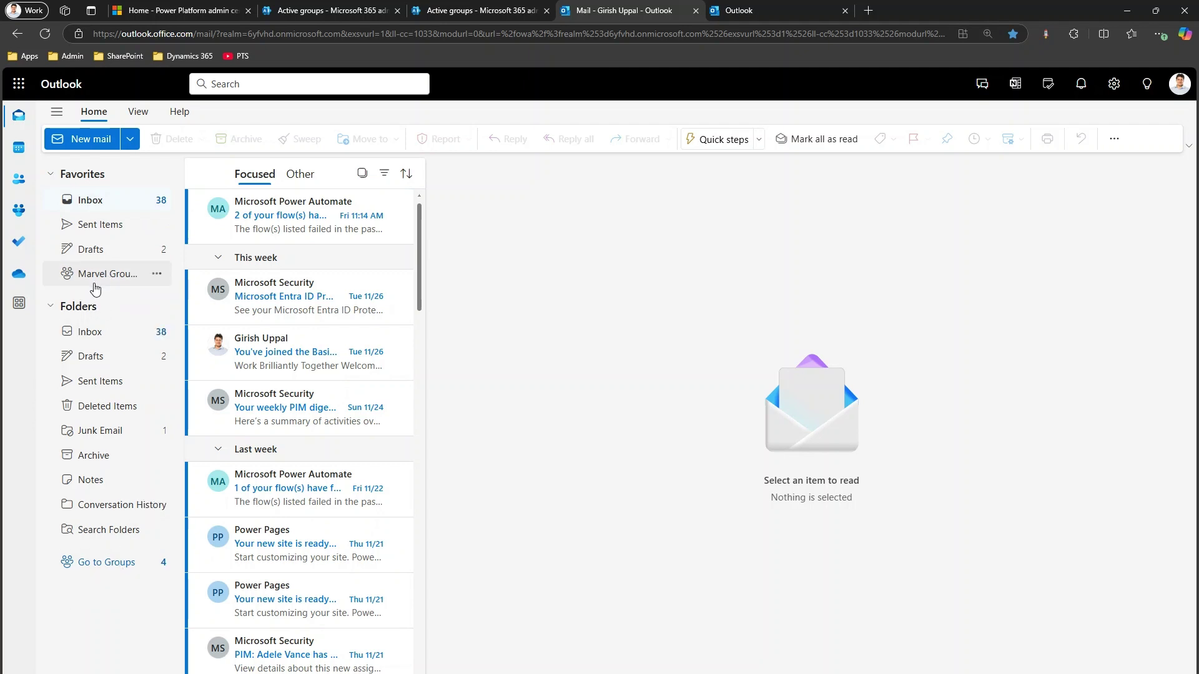
Step: Open the Marvel Group M365 favorite inbox and read the newest test email and its group recipient
click(96, 279)
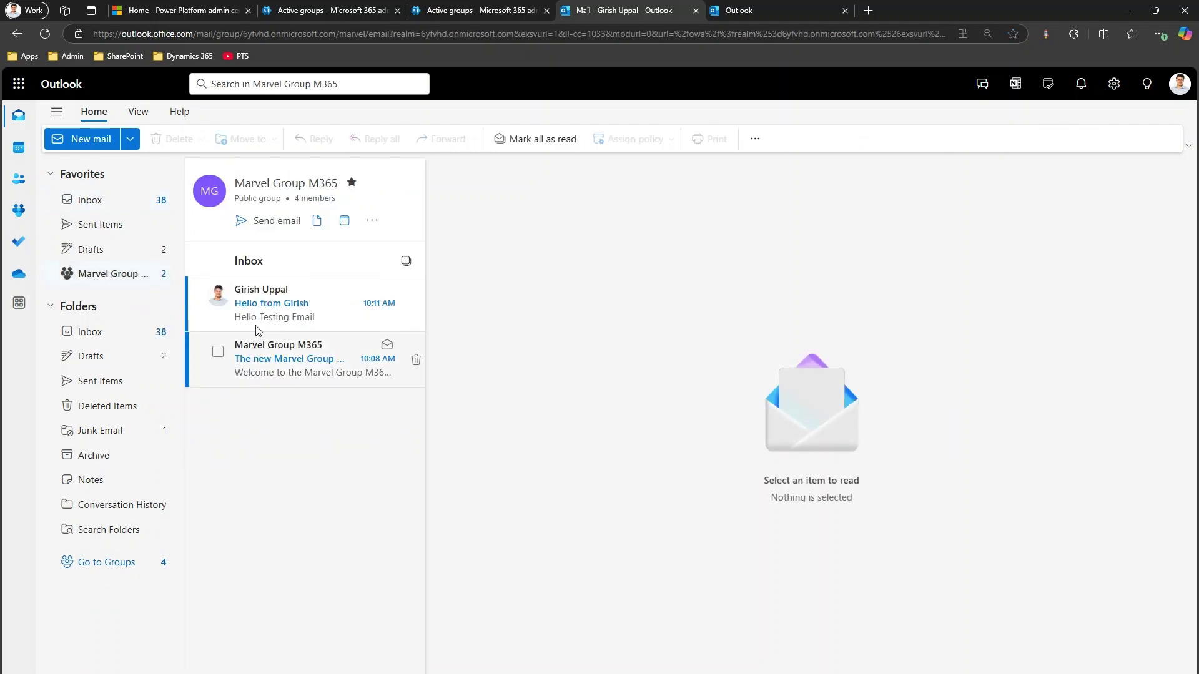
click(260, 312)
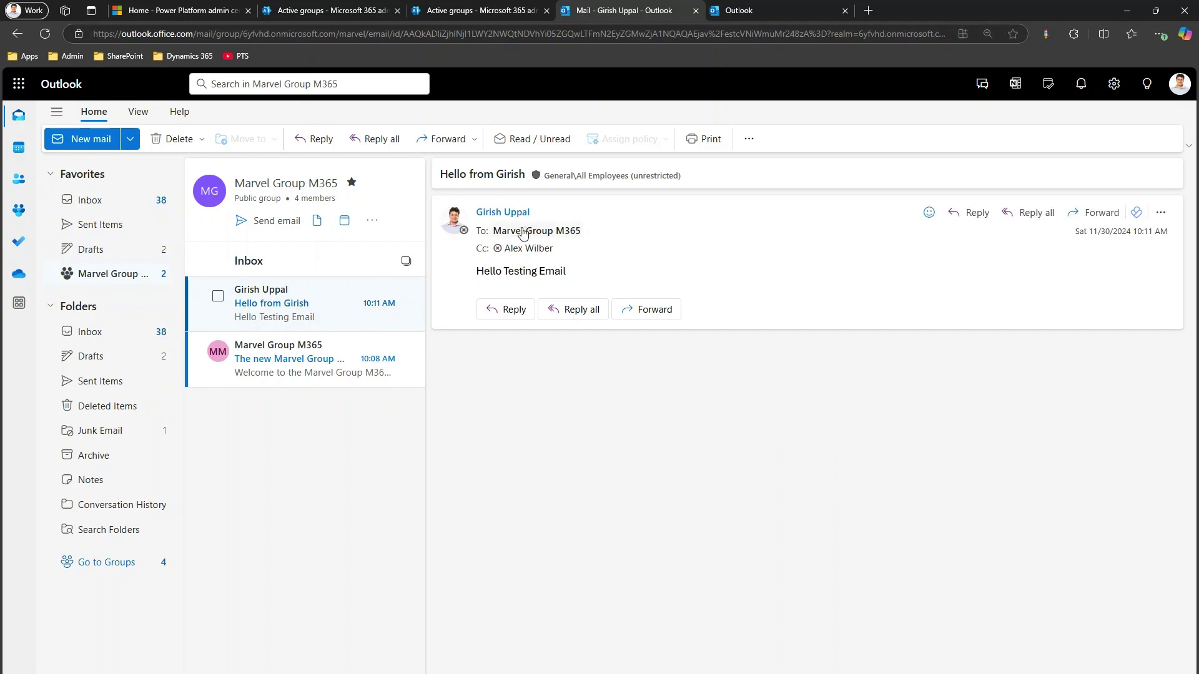
mouse_move(524, 234)
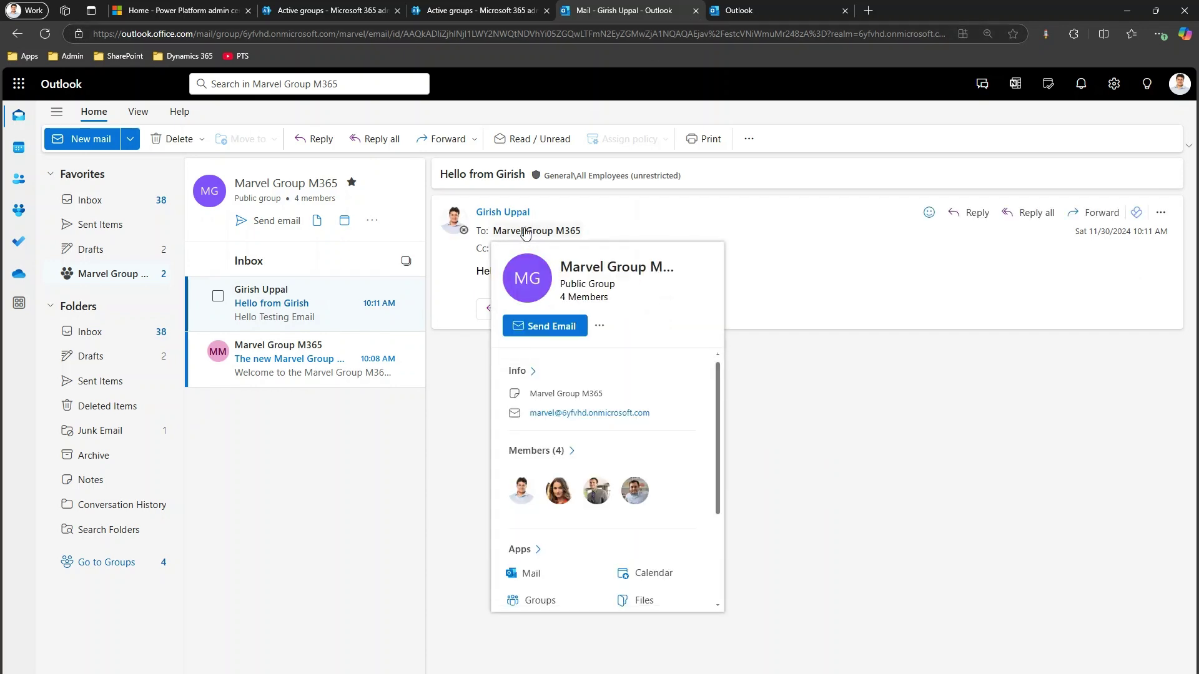